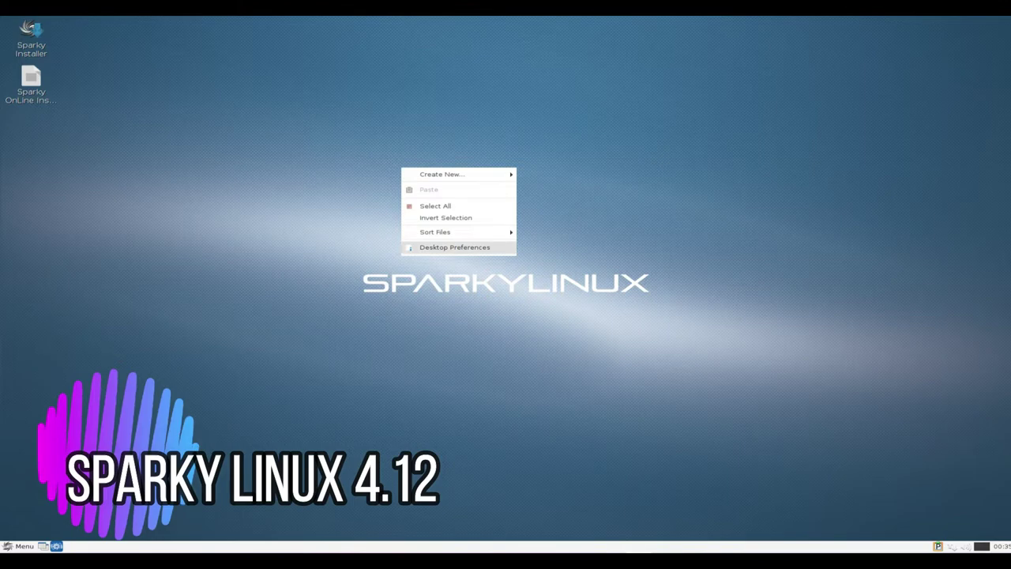
Enable the Documents folder and Trash Can icons on the desktop in the desktop preferences
click(454, 247)
click(502, 210)
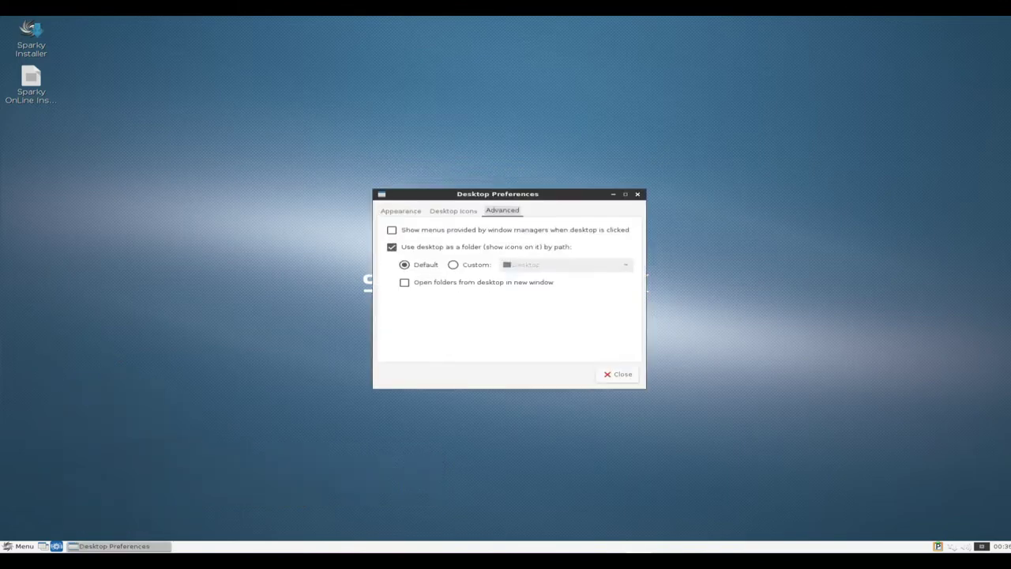
click(453, 210)
click(398, 238)
click(398, 256)
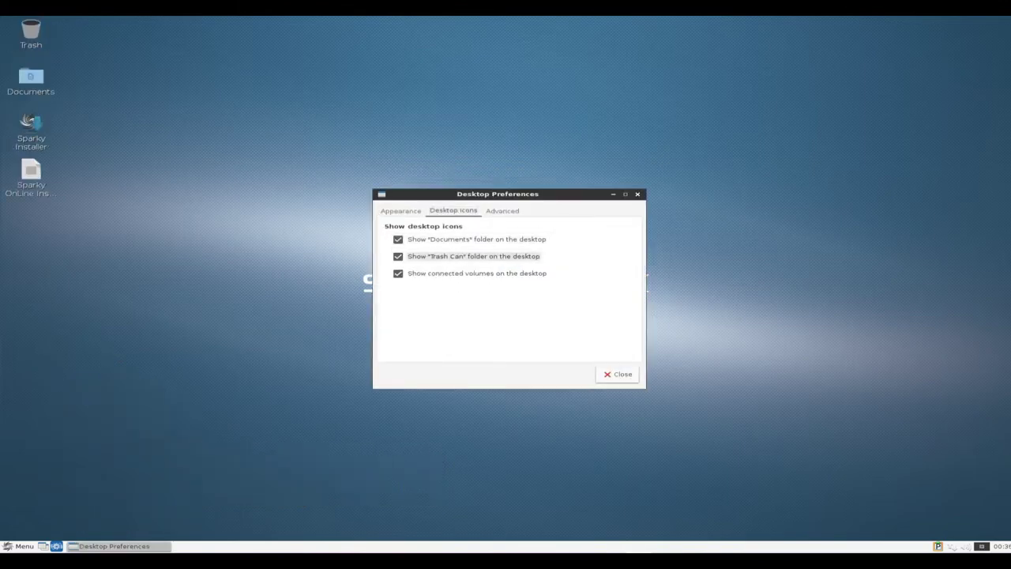
key(Escape)
Open the desktop's Documents folder and view the file manager's About information and credits
double_click(30, 79)
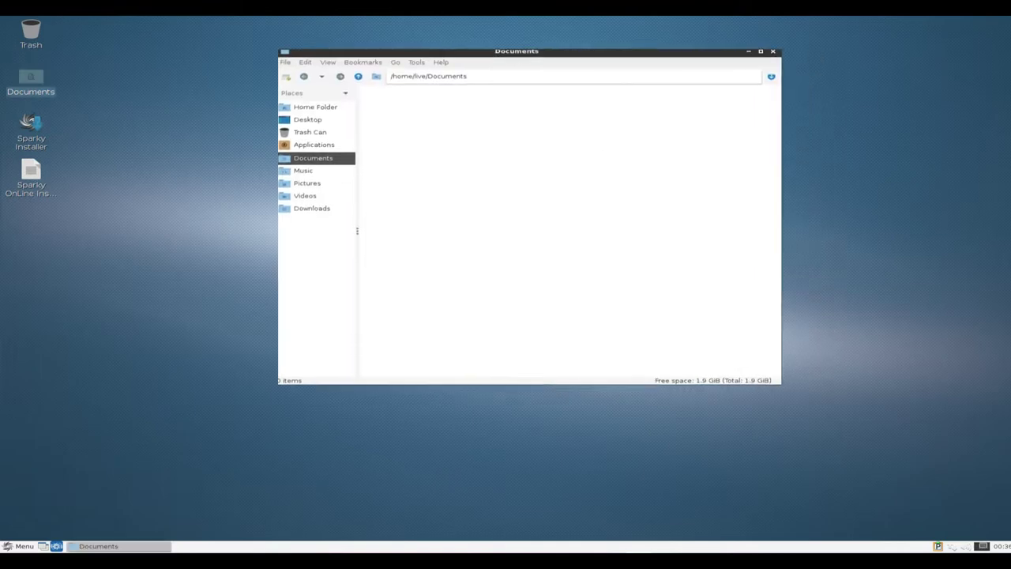
key(alt+h)
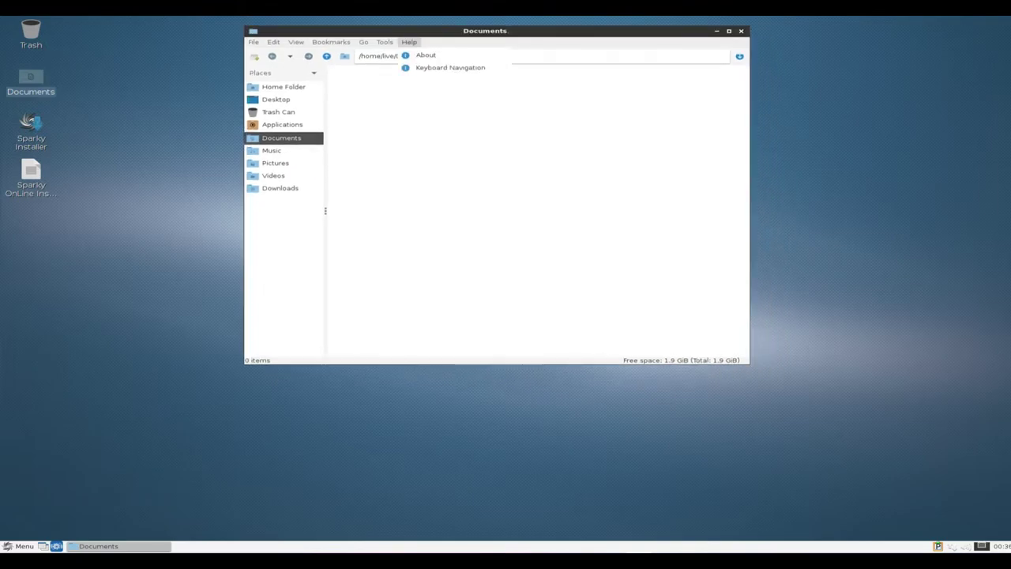
key(Return)
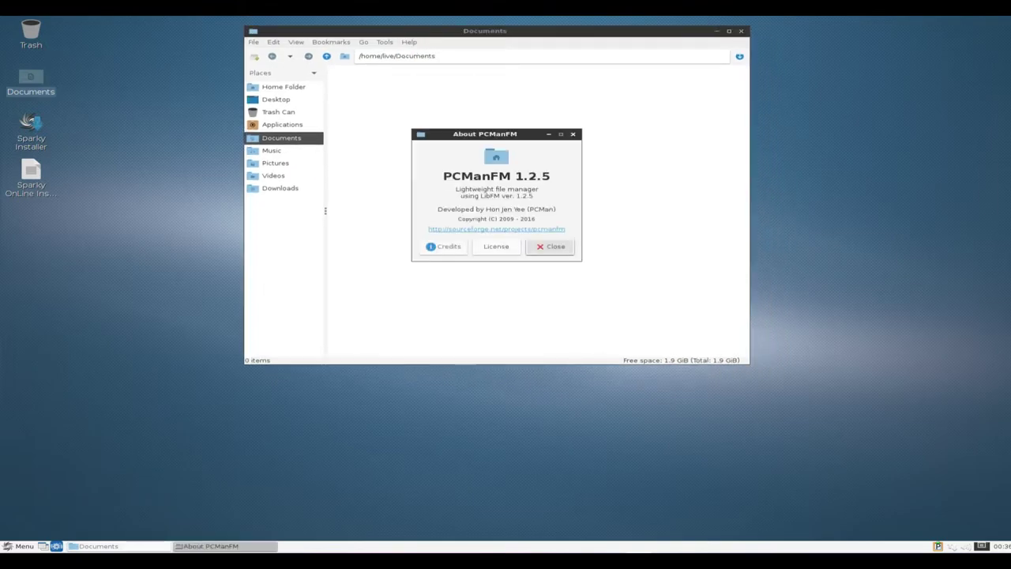
key(shift+Tab)
key(shift+Tab)
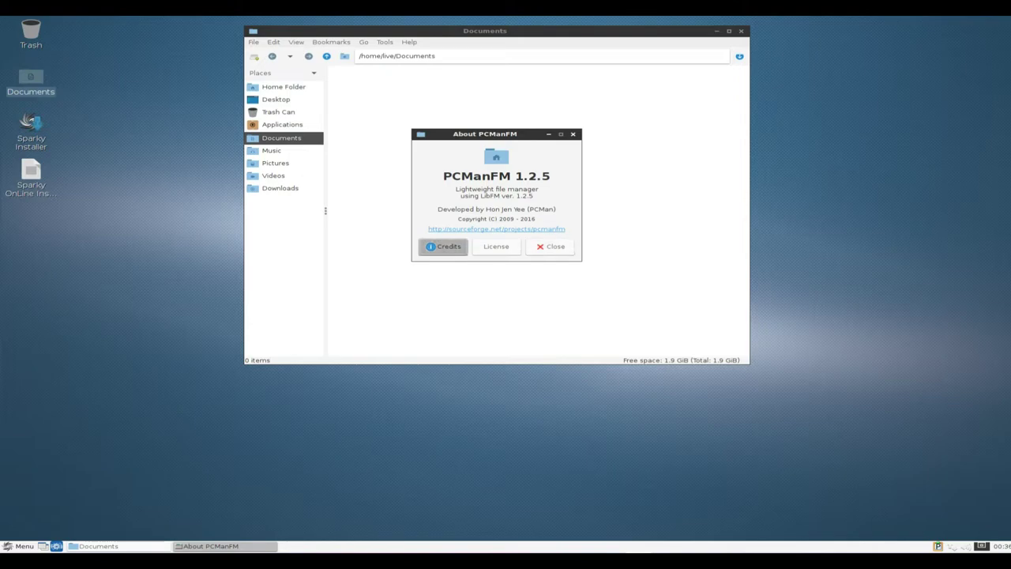
key(Return)
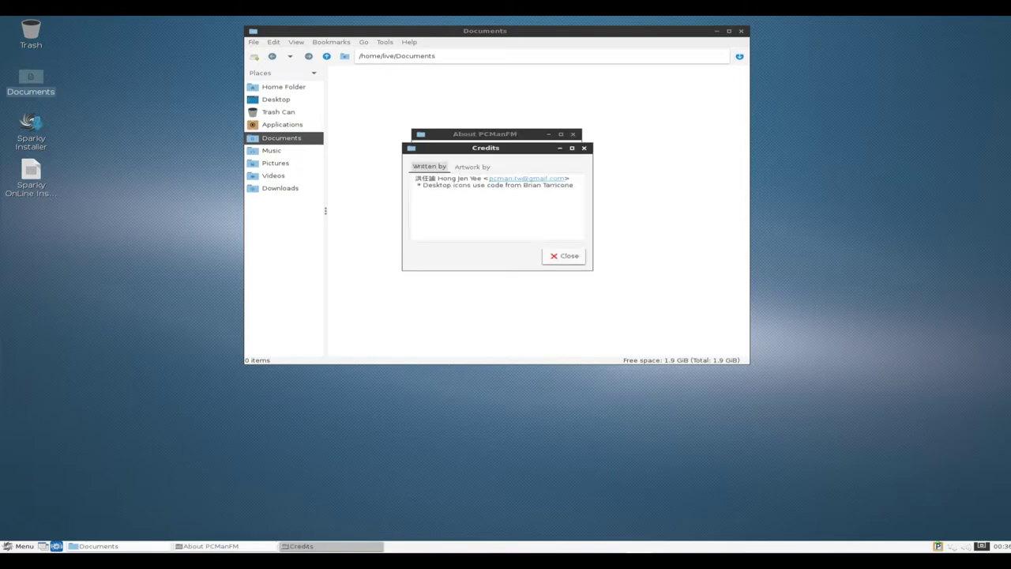
key(Right)
key(Left)
key(Escape)
key(Escape)
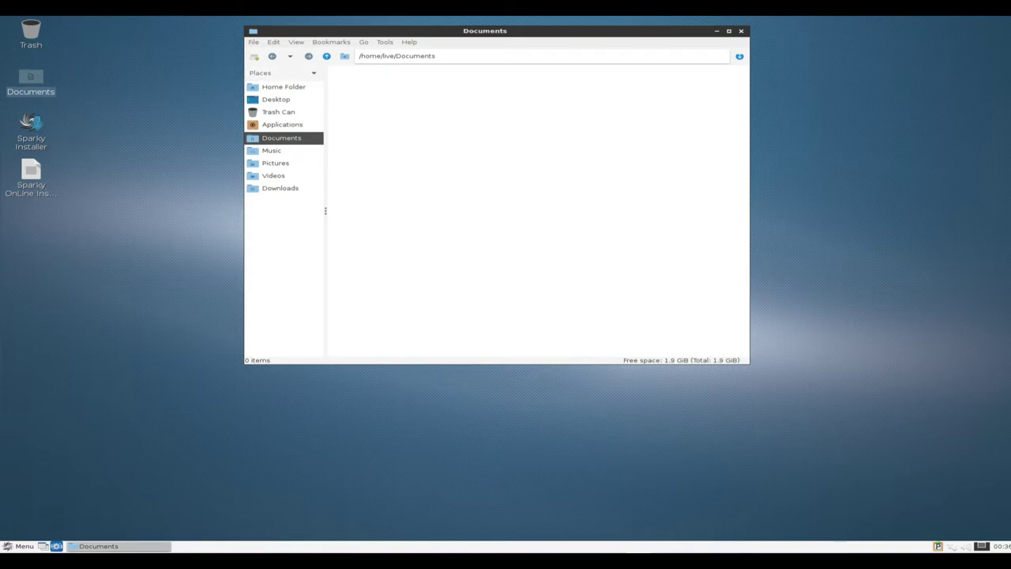
View the home folder's contents in the file manager and close its window
key(alt+Home)
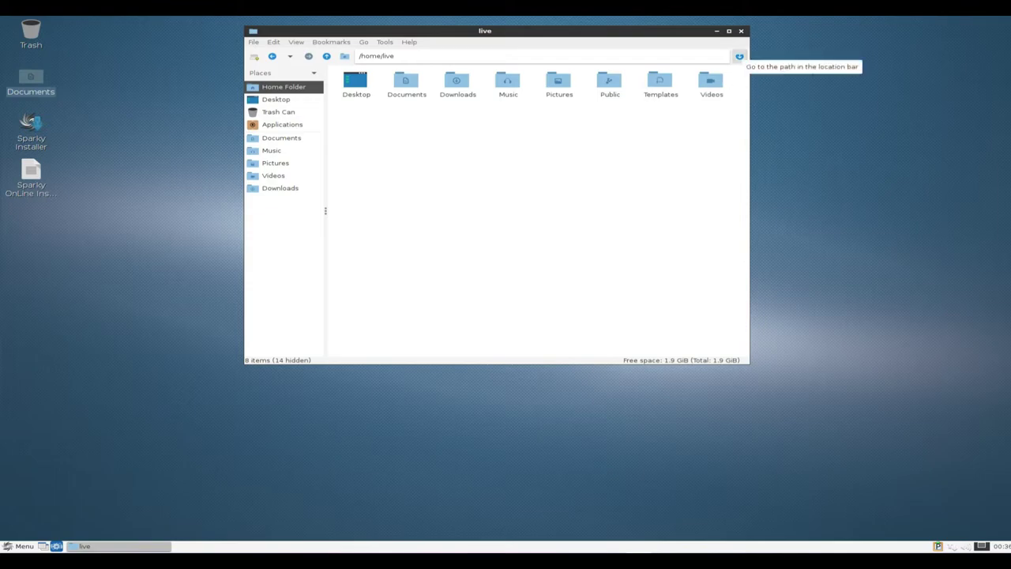
key(ctrl+w)
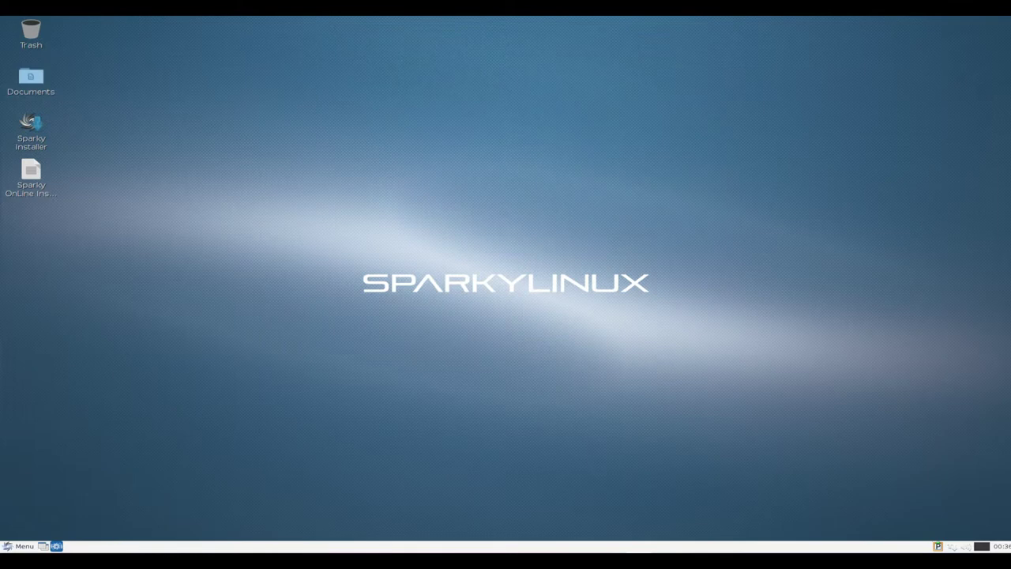
Look through the installed applications in the Accessories category
click(19, 546)
key(Right)
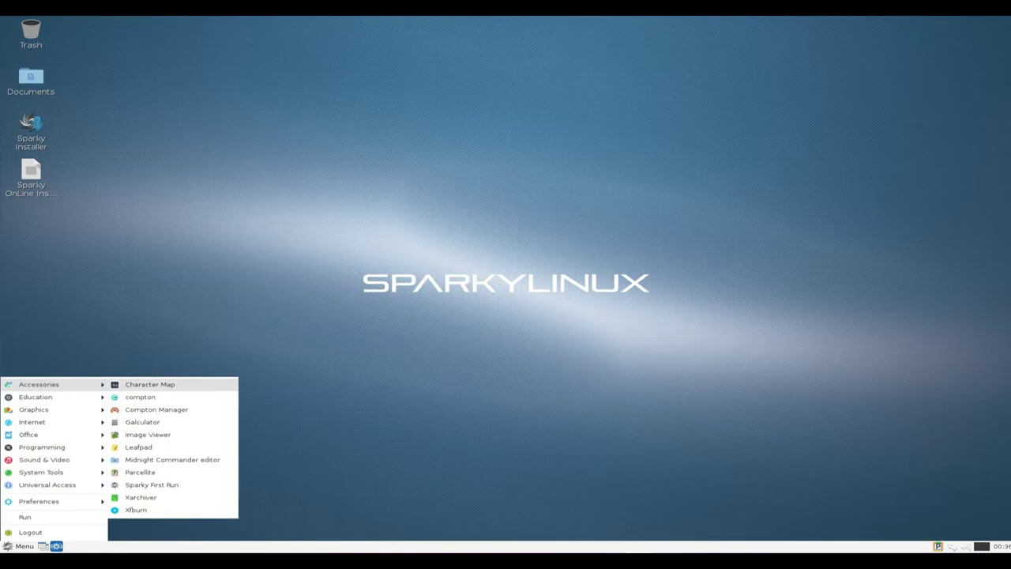
key(Down)
key(Down)
key(Down)
key(Down)
key(Down)
key(Down)
key(Down)
key(Down)
key(Down)
key(Down)
key(Down)
key(Down)
key(Down)
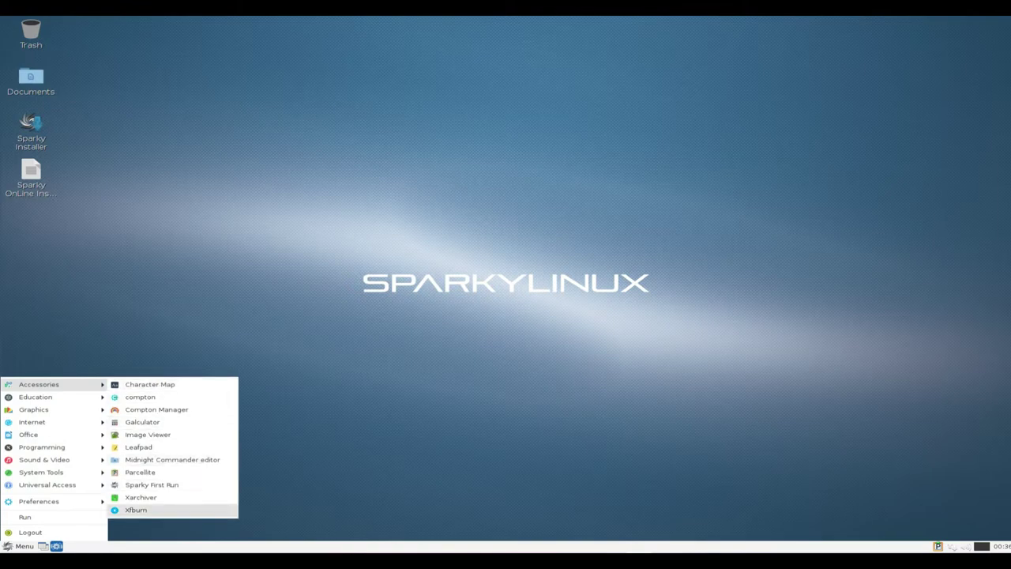
key(Up)
key(Left)
Look through the installed applications in the Graphics category
key(Down)
key(Down)
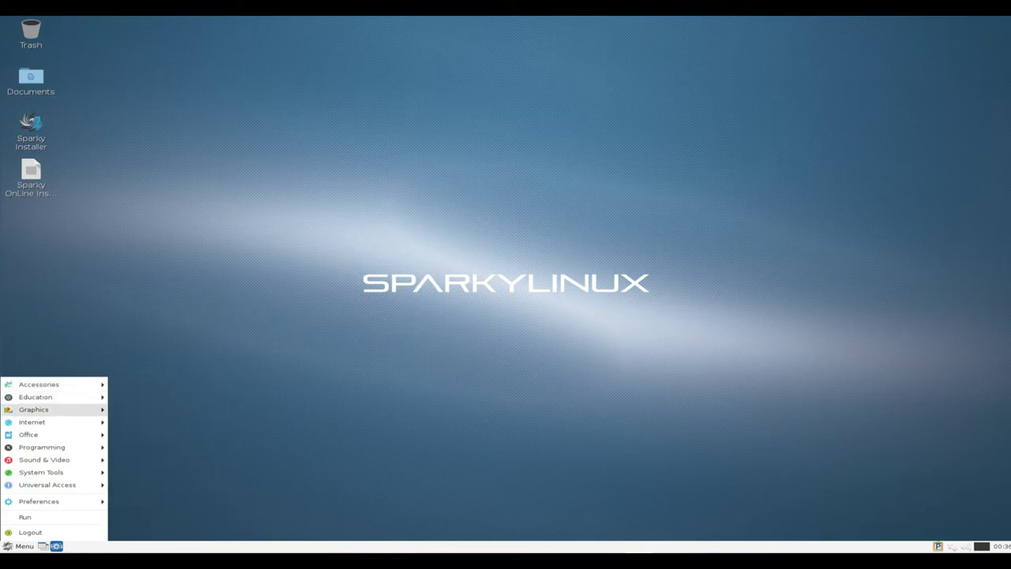
key(Right)
key(Down)
key(Down)
key(Down)
key(Down)
key(Up)
key(Up)
key(Up)
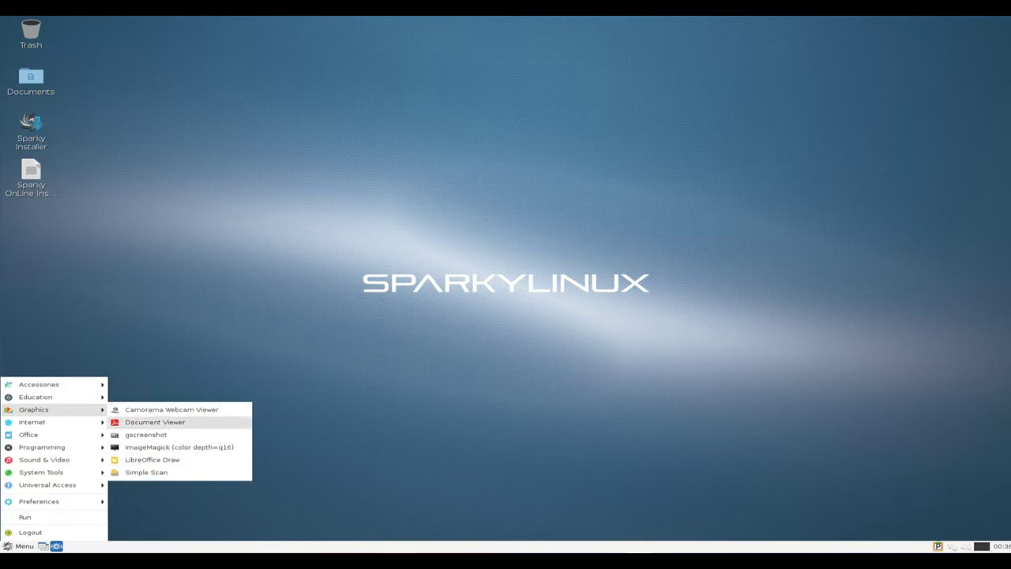
key(Left)
Look through the installed applications in the Internet category
key(Down)
key(Right)
key(Down)
key(Down)
key(Down)
key(Down)
key(Down)
key(Down)
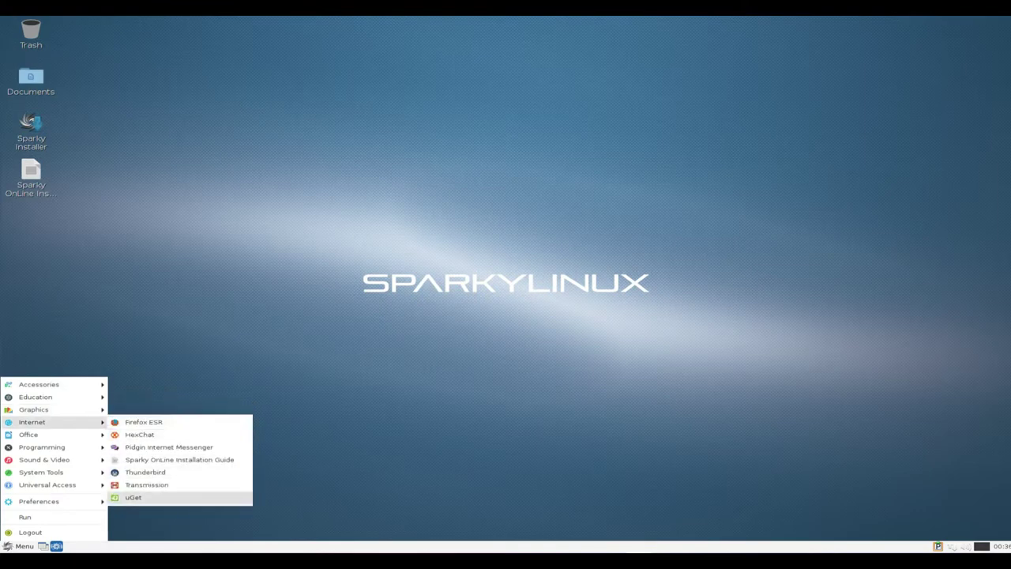
key(Up)
key(Up)
key(Up)
key(Up)
key(Up)
key(Up)
key(Left)
Look through the installed applications in the Office category
key(Down)
key(Right)
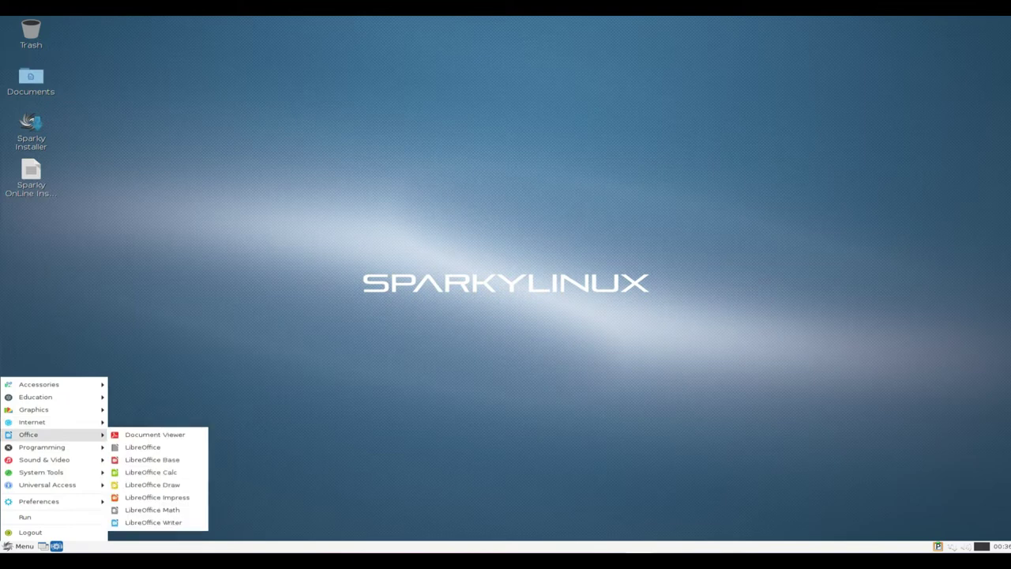
key(Down)
key(Down)
key(Down)
key(Down)
key(Down)
key(Down)
key(Down)
key(Up)
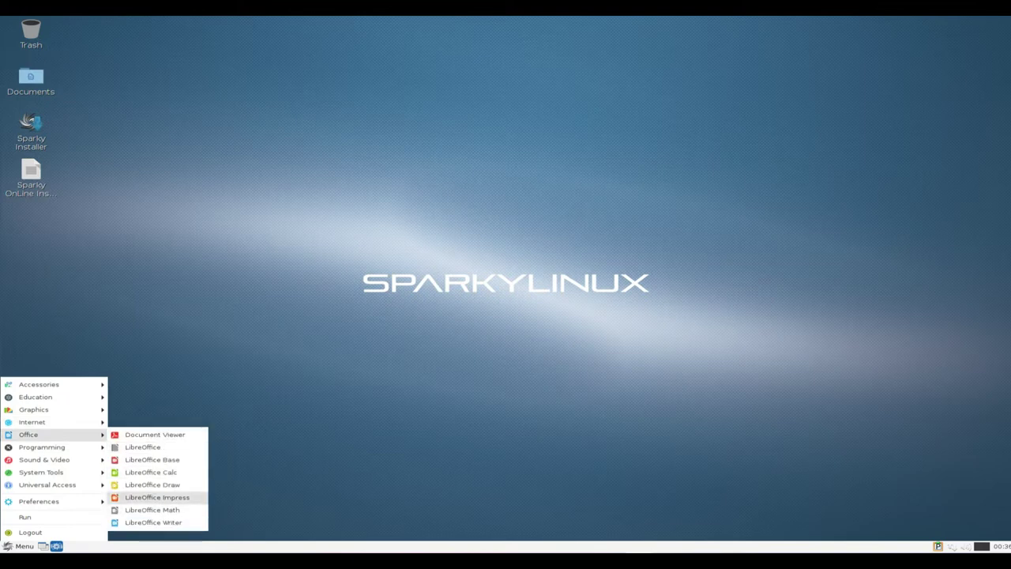
key(Up)
key(Up)
key(Up)
key(Left)
Look through the installed applications in the Sound & Video category
key(Down)
key(Down)
key(Right)
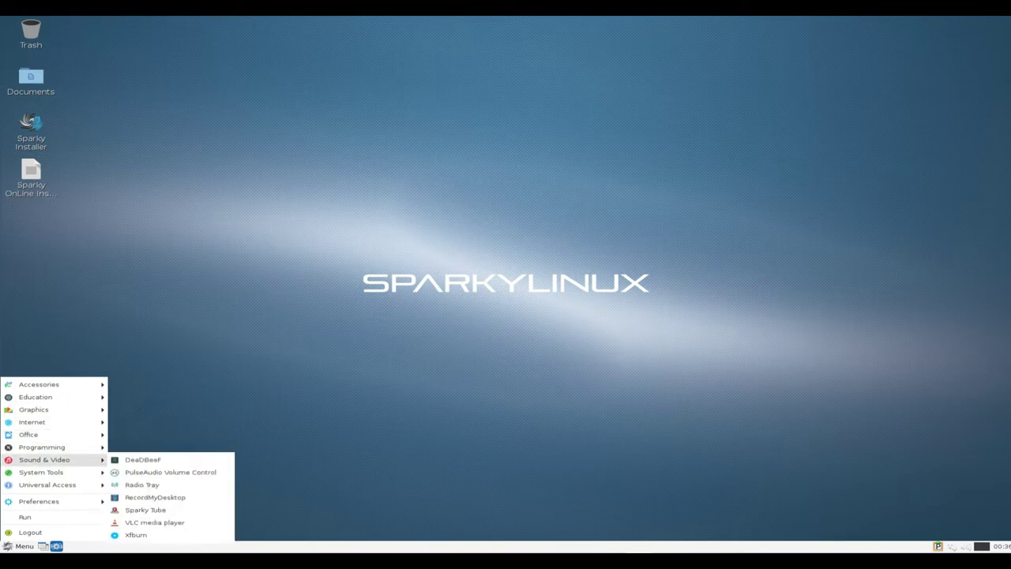
key(Down)
key(Down)
key(Down)
key(Down)
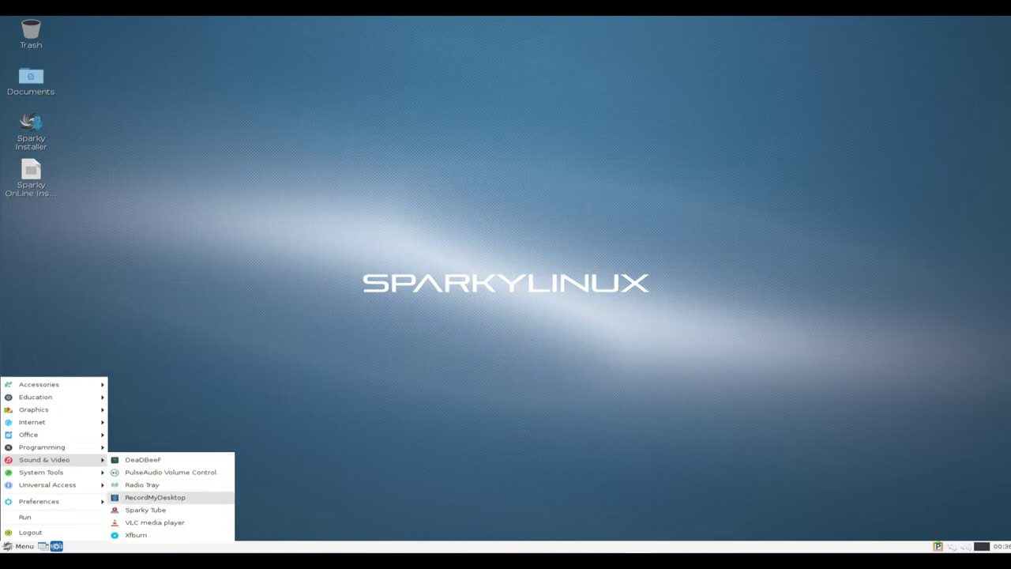
key(Down)
key(Down)
key(Down)
key(Up)
key(Up)
key(Up)
key(Up)
key(Up)
key(Left)
Look through the full list of utilities in the System Tools category
key(Down)
key(Right)
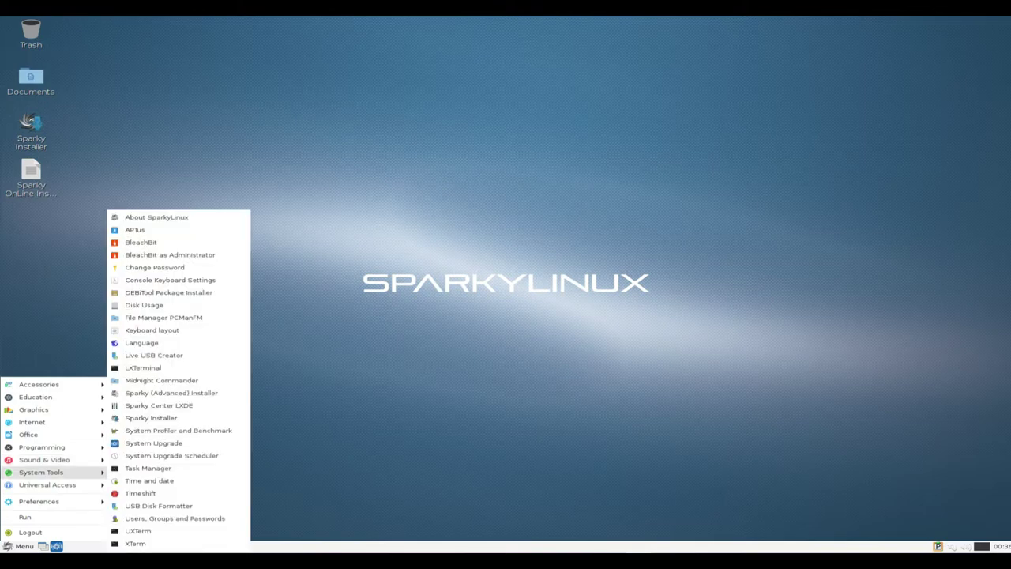
key(t)
key(k)
key(b)
key(a)
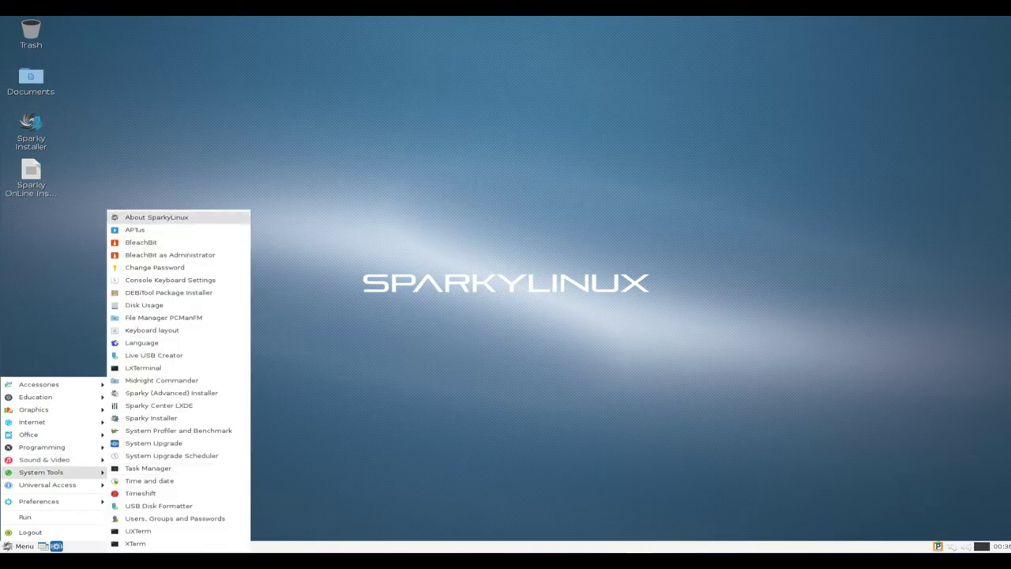
key(b)
key(Down)
key(Down)
key(Down)
key(Down)
key(Down)
key(Down)
key(Down)
key(Down)
key(Down)
key(Down)
key(Down)
key(Down)
key(Down)
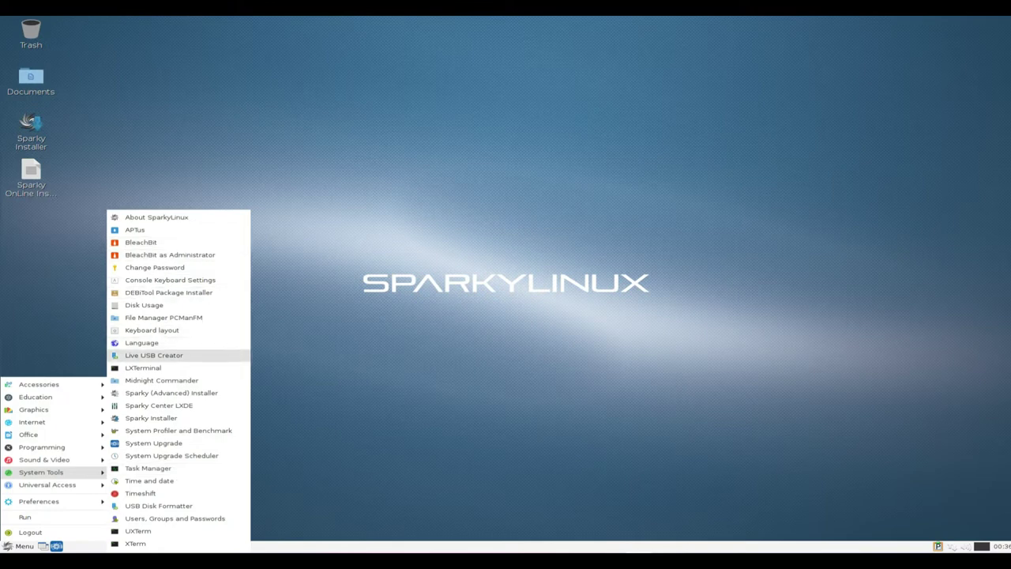
key(Down)
key(Down)
key(Down)
key(Down)
key(Down)
key(Down)
key(Down)
key(Down)
key(Down)
key(Down)
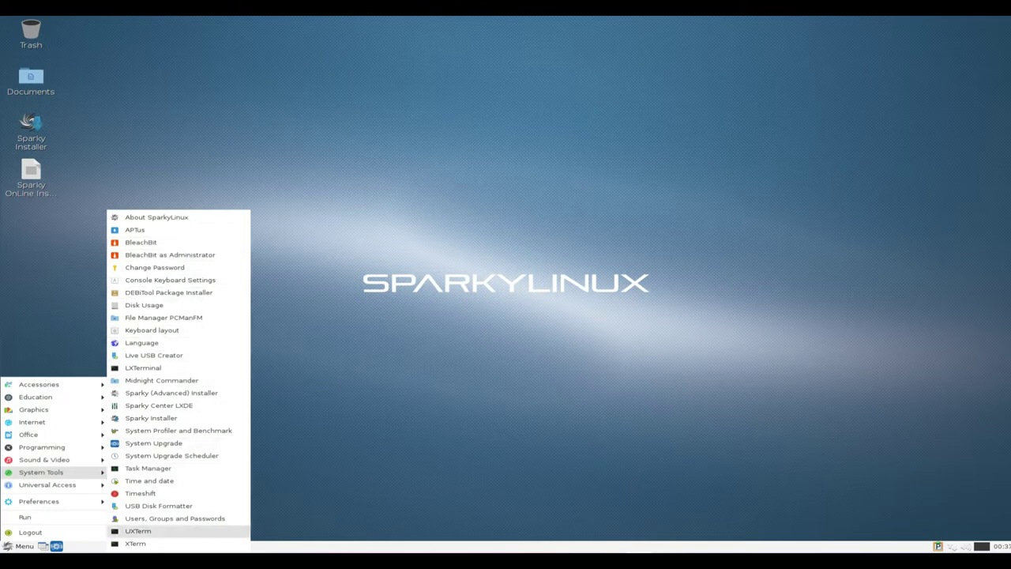
key(Down)
Launch Task Manager, review the running processes and resource usage, and close it
key(Up)
key(Up)
key(Up)
key(Up)
key(Up)
key(Up)
key(Return)
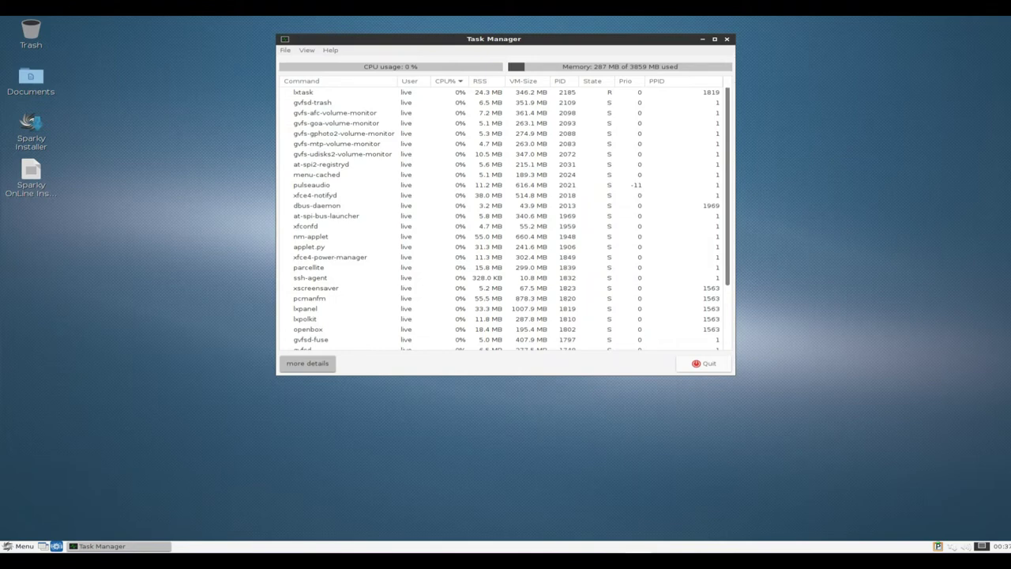
scroll(505, 218, down, 3)
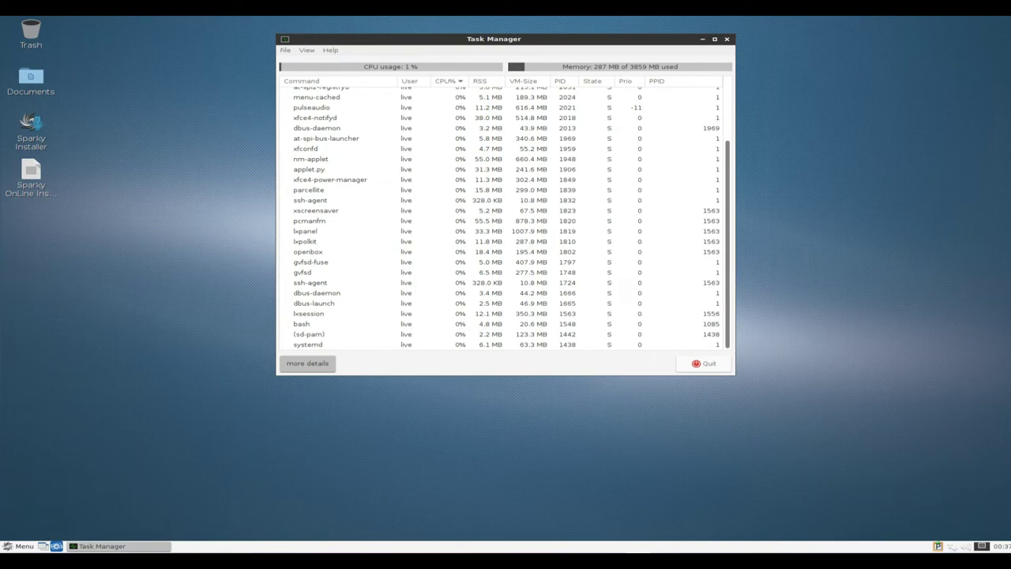
scroll(505, 219, up, 3)
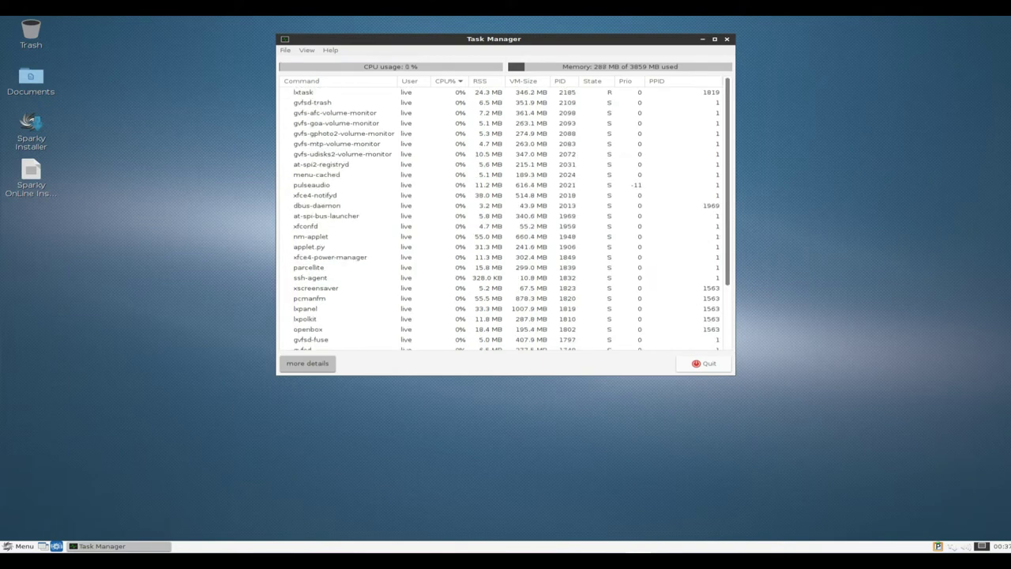
key(alt+F4)
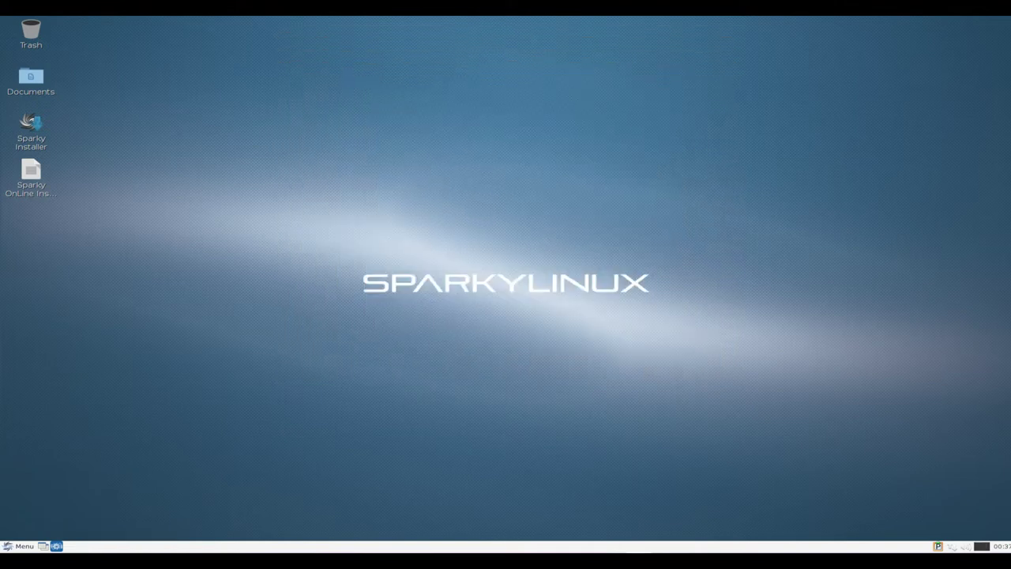
Launch LXTerminal from the System Tools category and move its window to the upper part of the desktop
click(18, 546)
mouse_move(47, 472)
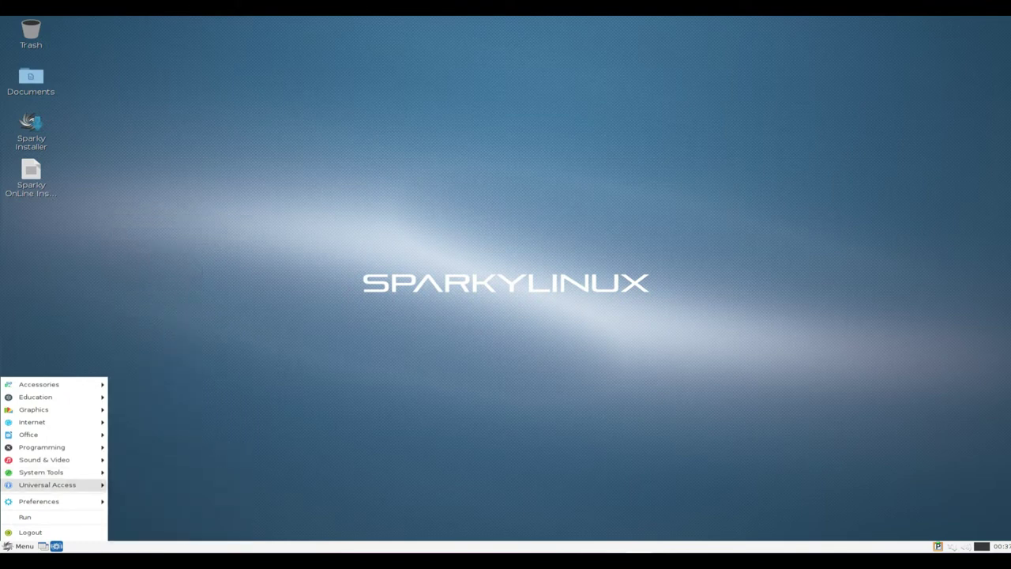
mouse_move(47, 501)
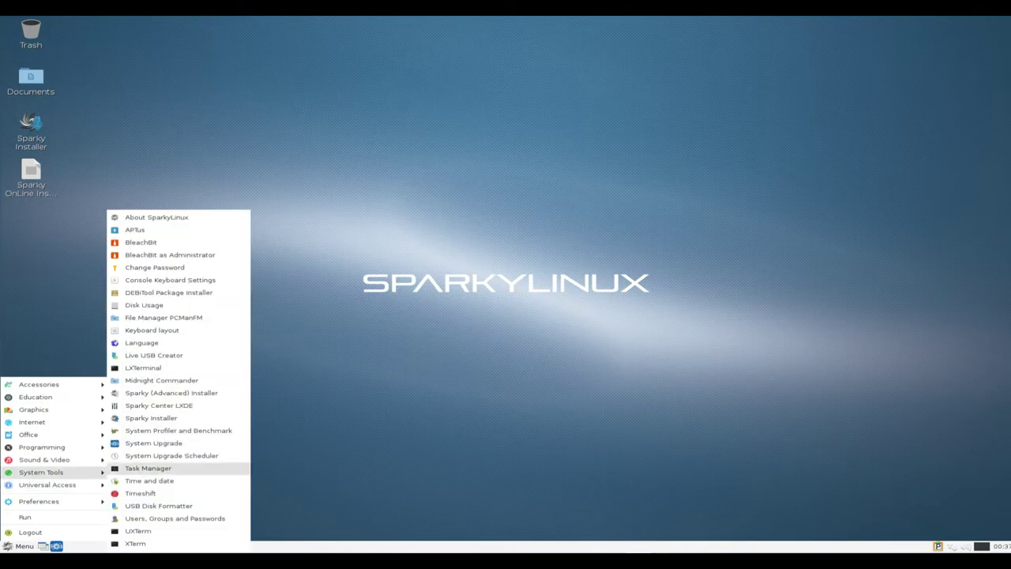
click(150, 364)
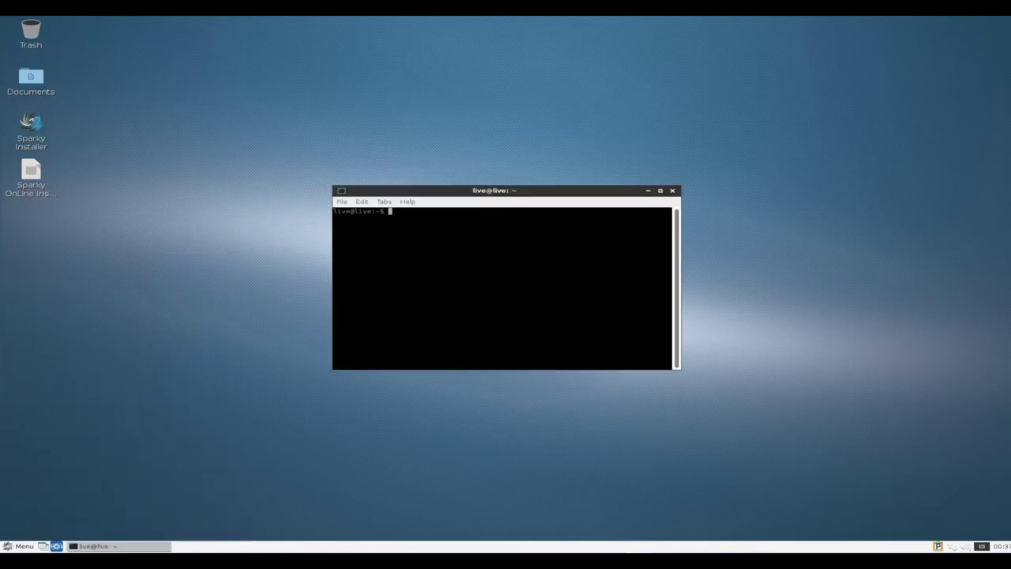
drag(553, 190, 530, 62)
View the terminal emulator's About information and credits, and close the dialogs
click(386, 73)
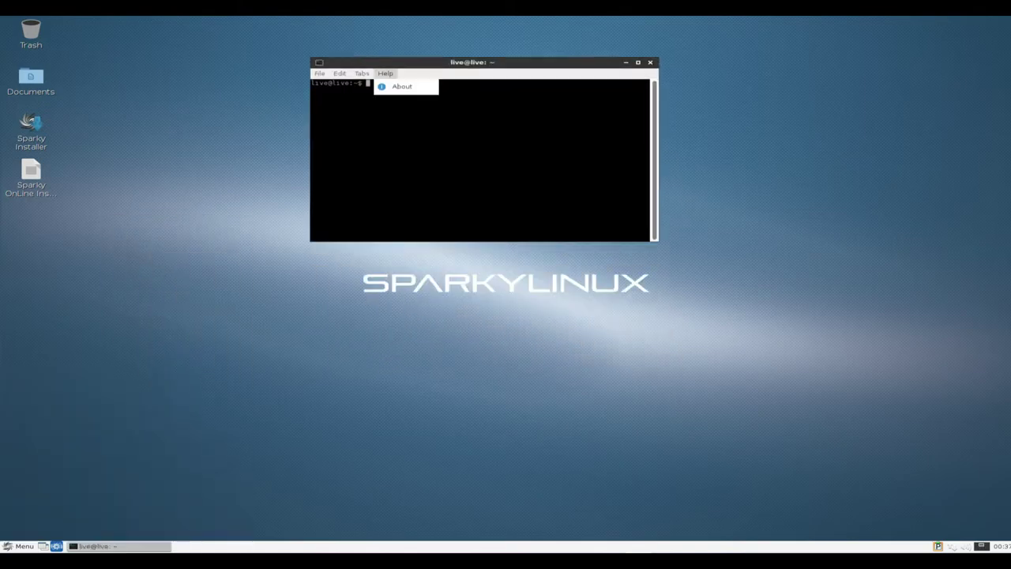
click(402, 86)
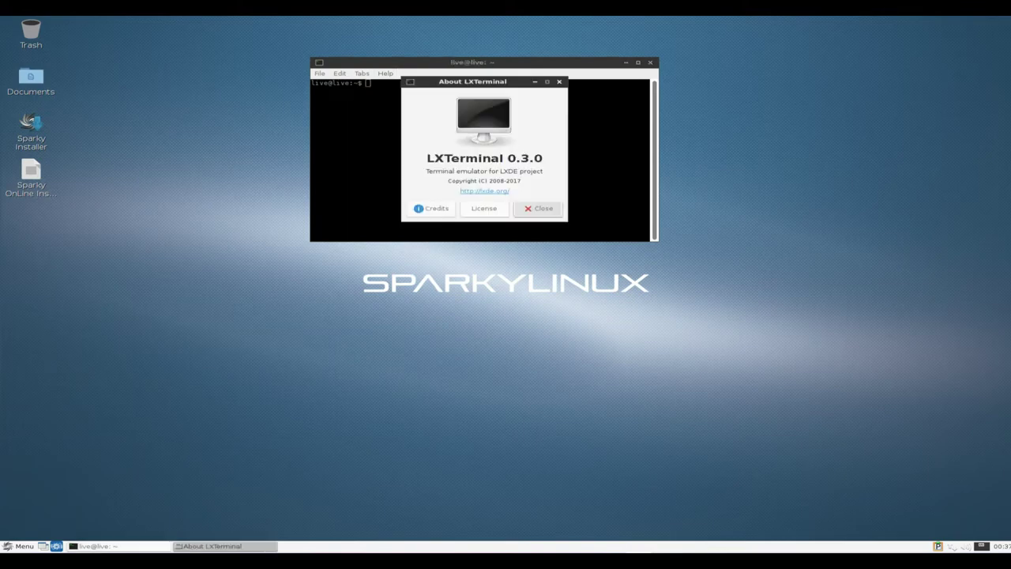
click(431, 207)
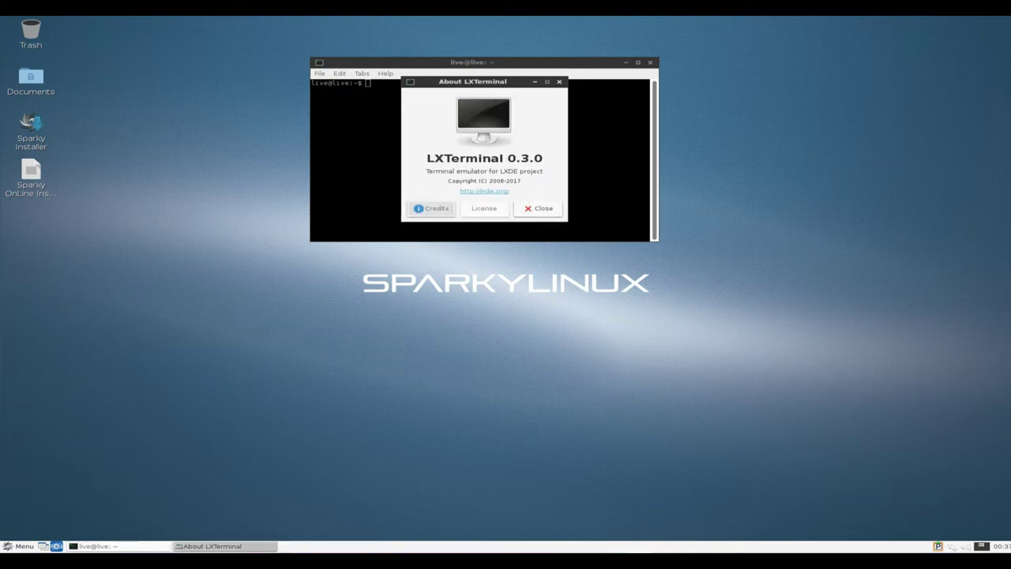
click(551, 209)
click(538, 208)
Run uname -a in the terminal to check the kernel and system information
text(u)
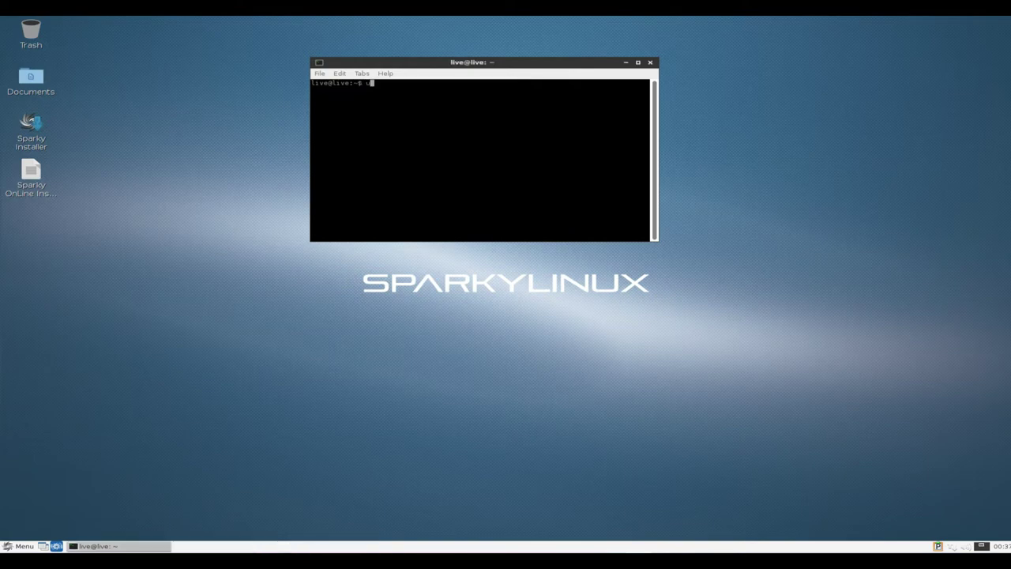
text(name -a)
key(Return)
Run uname -r in the terminal to check the kernel release, and highlight the output line
text(u)
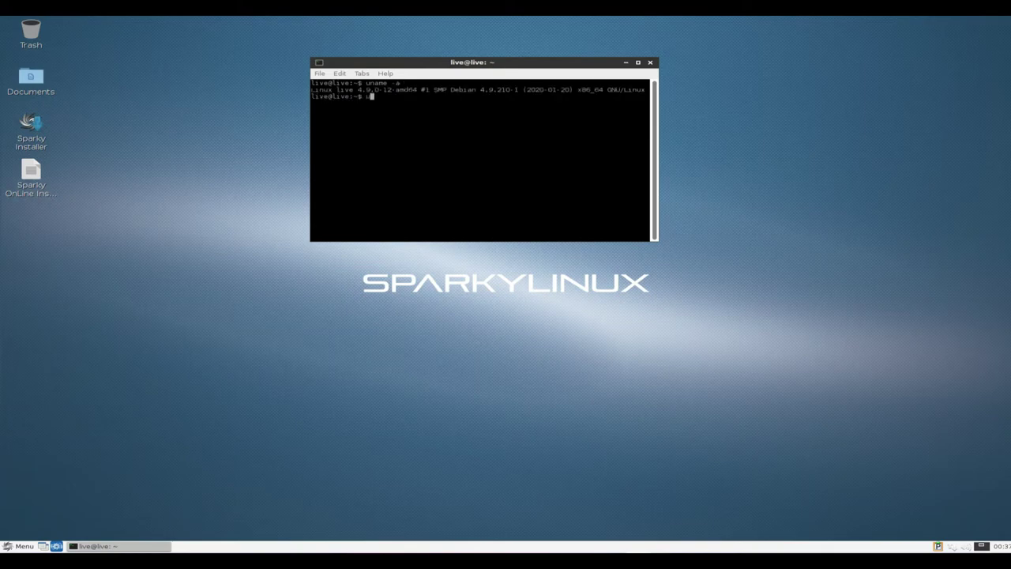
text(name -r)
key(Return)
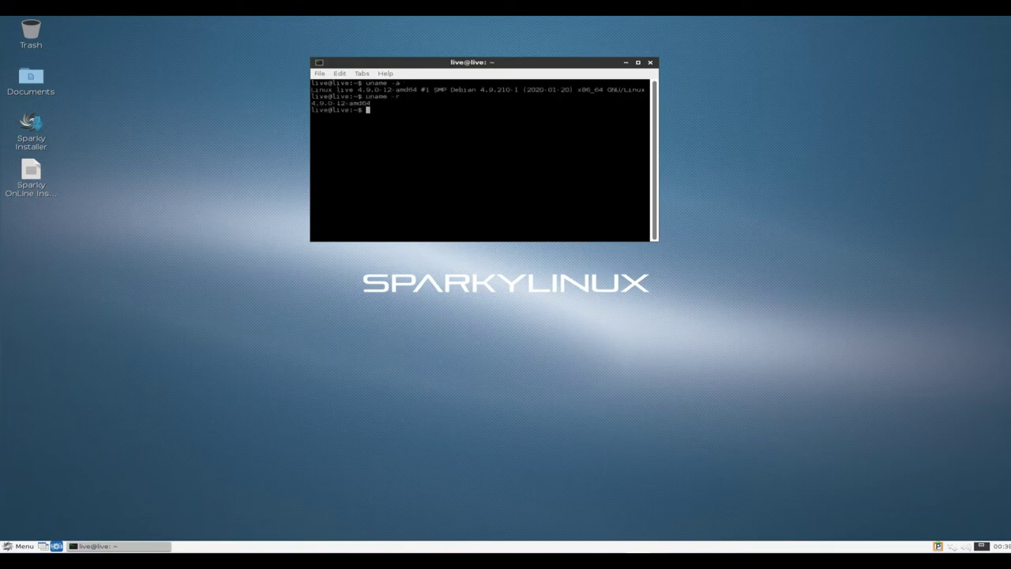
drag(648, 102, 310, 103)
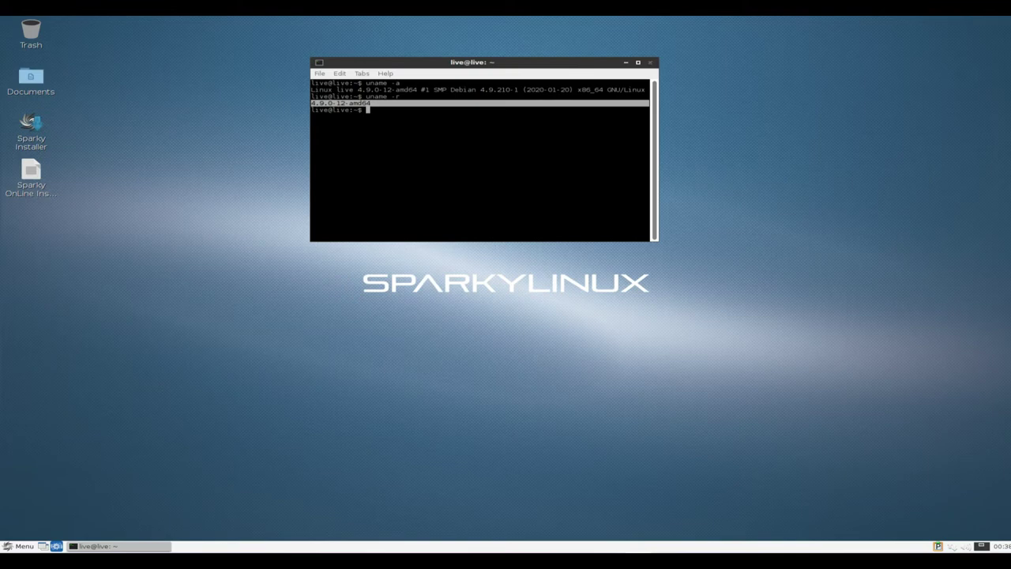
Open the Desktop Preferences and review the desktop icons, advanced and appearance settings
right_click(430, 141)
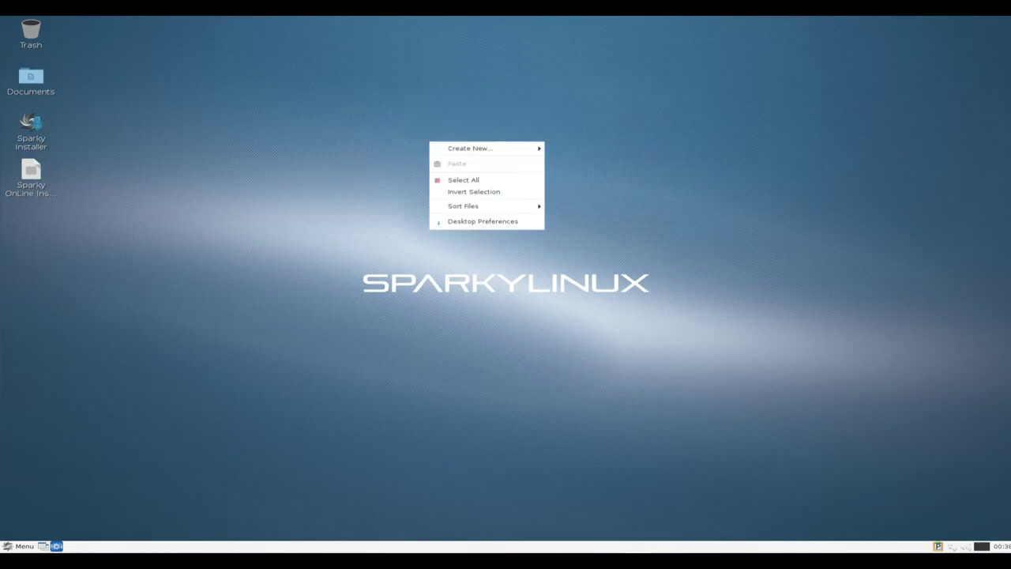
click(474, 221)
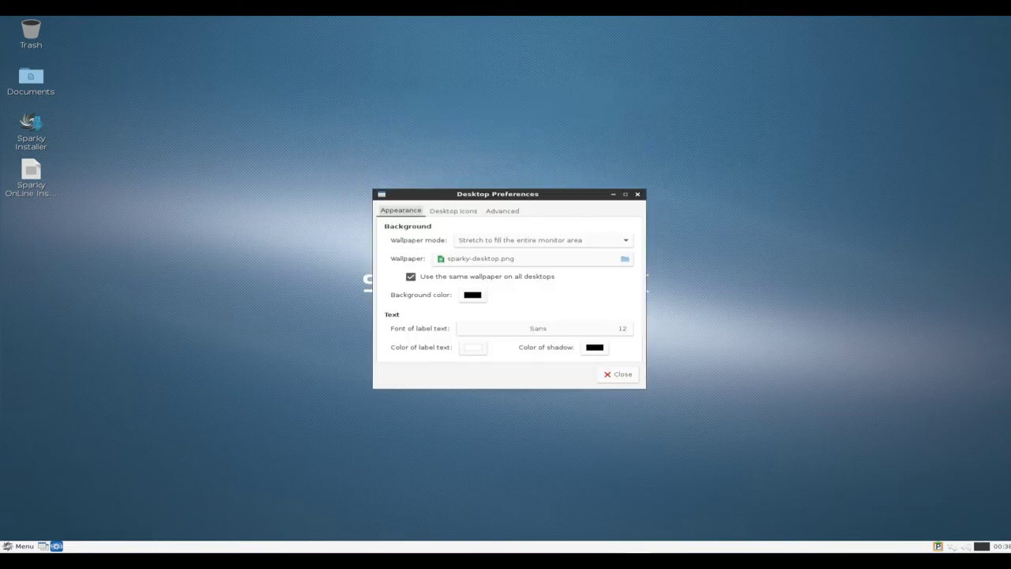
click(454, 211)
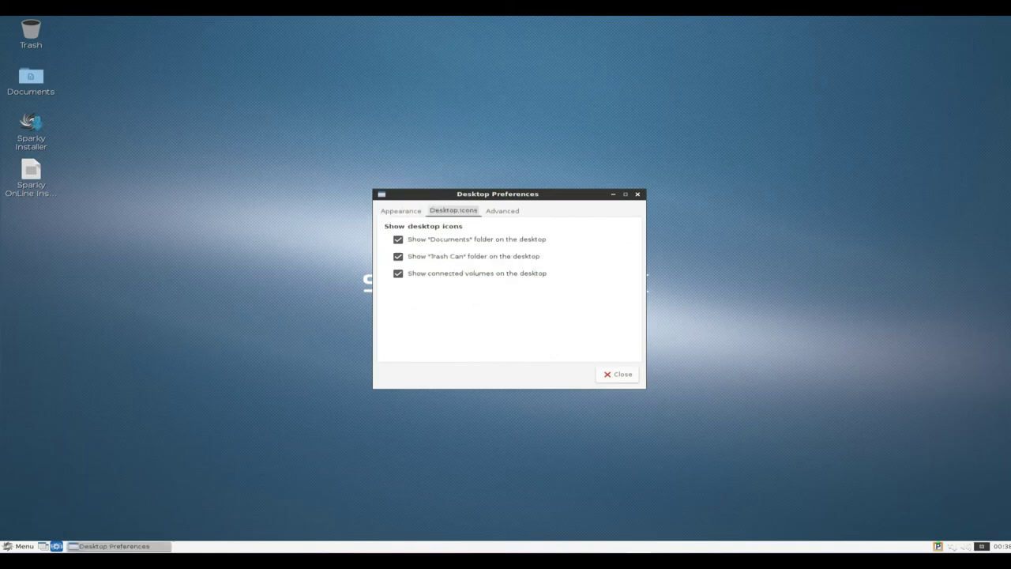
click(502, 210)
click(401, 211)
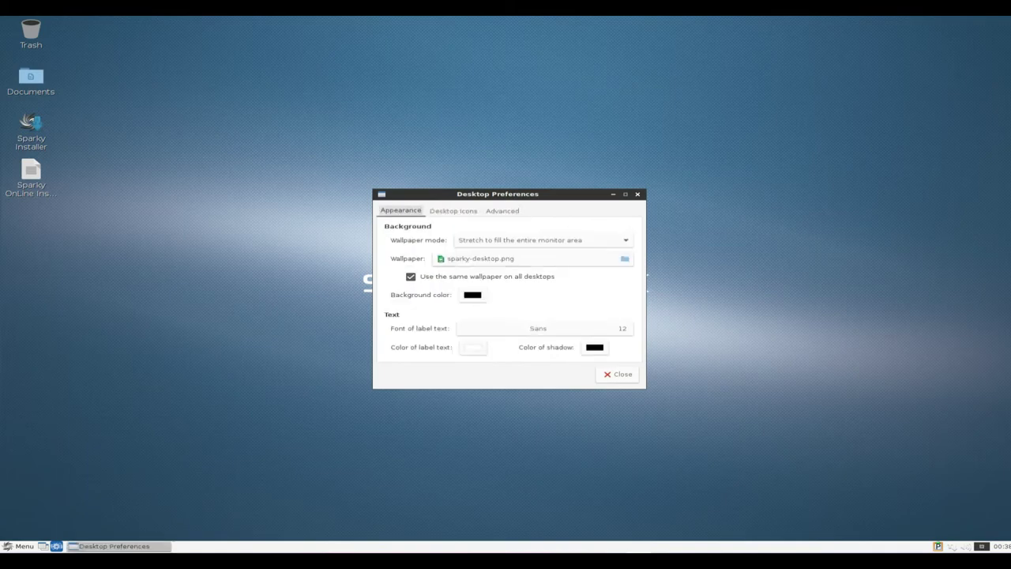
Preview the available wallpaper images in the artwork folder one after another, from sparky-grub.png to sparky-nature12.jpg
click(534, 258)
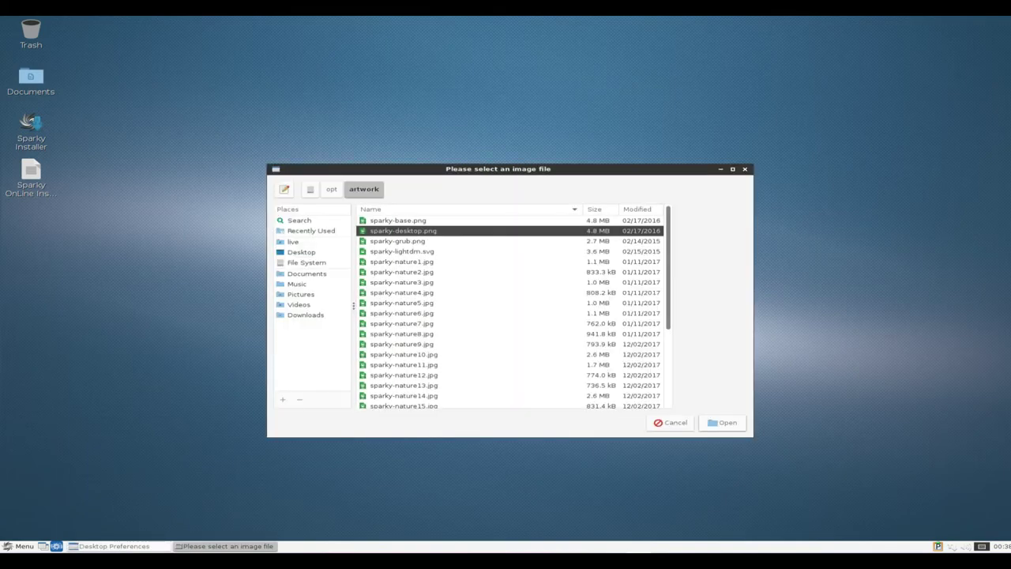
click(397, 241)
click(402, 251)
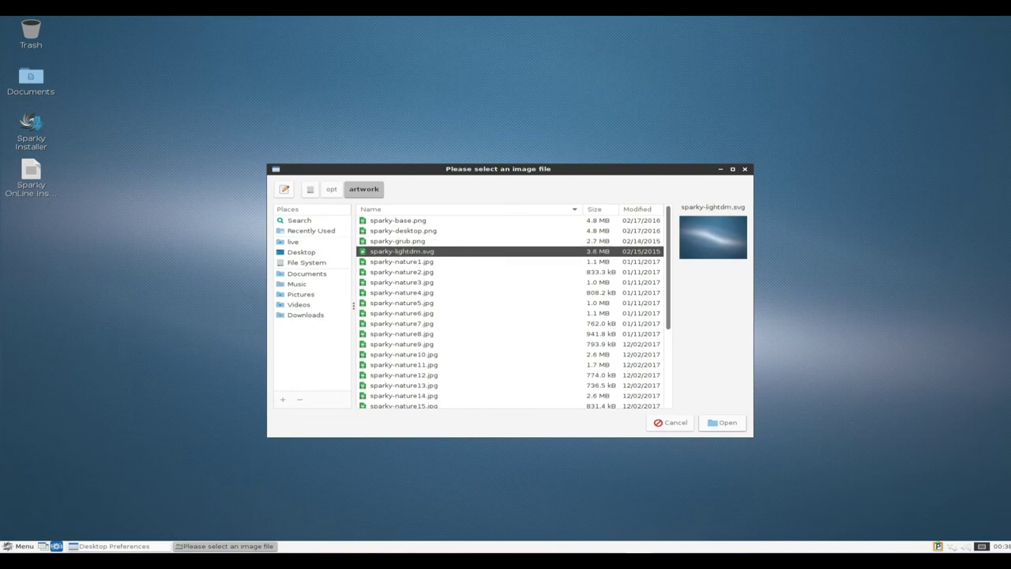
click(401, 261)
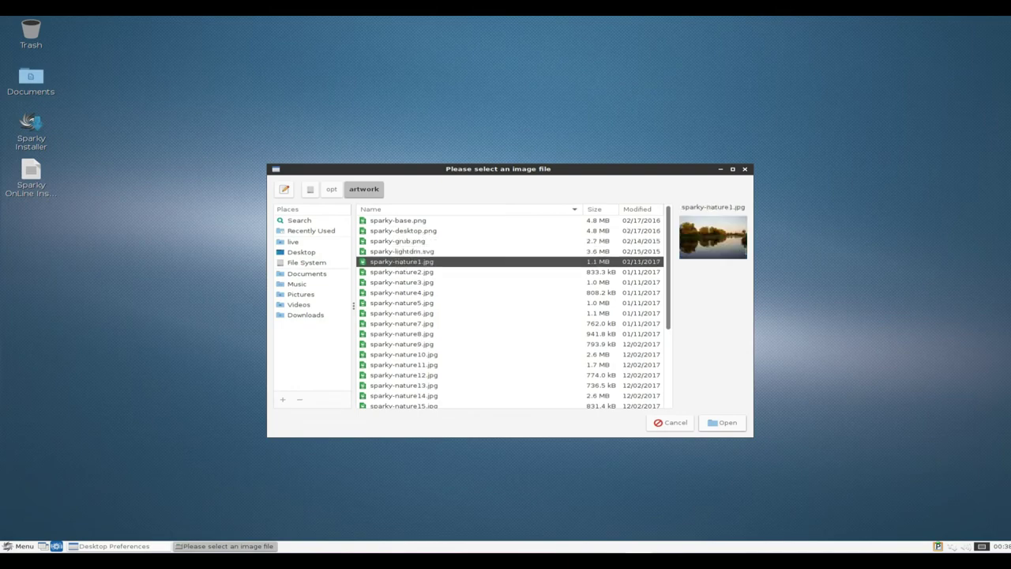
click(402, 272)
click(401, 282)
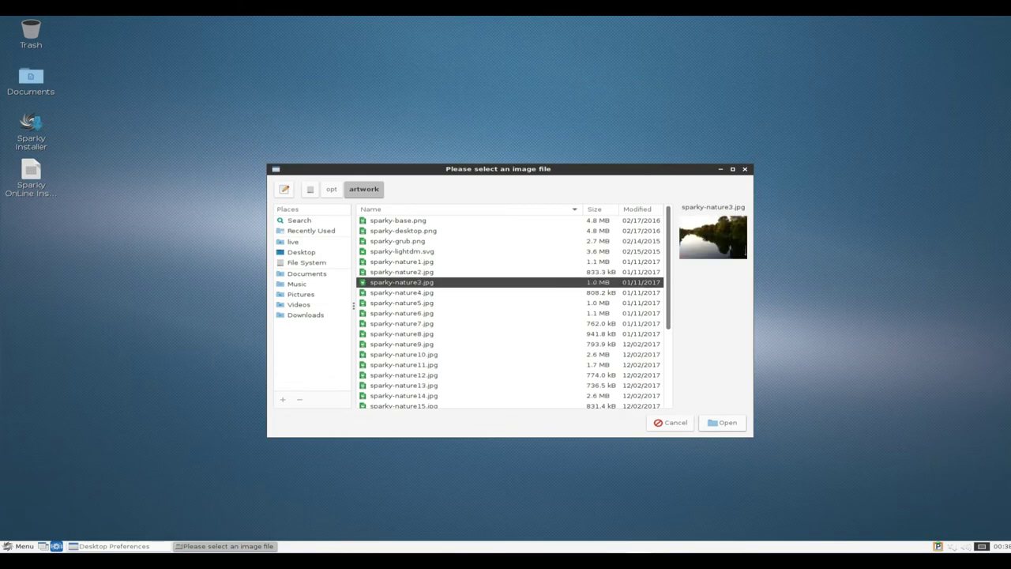
click(401, 293)
click(401, 303)
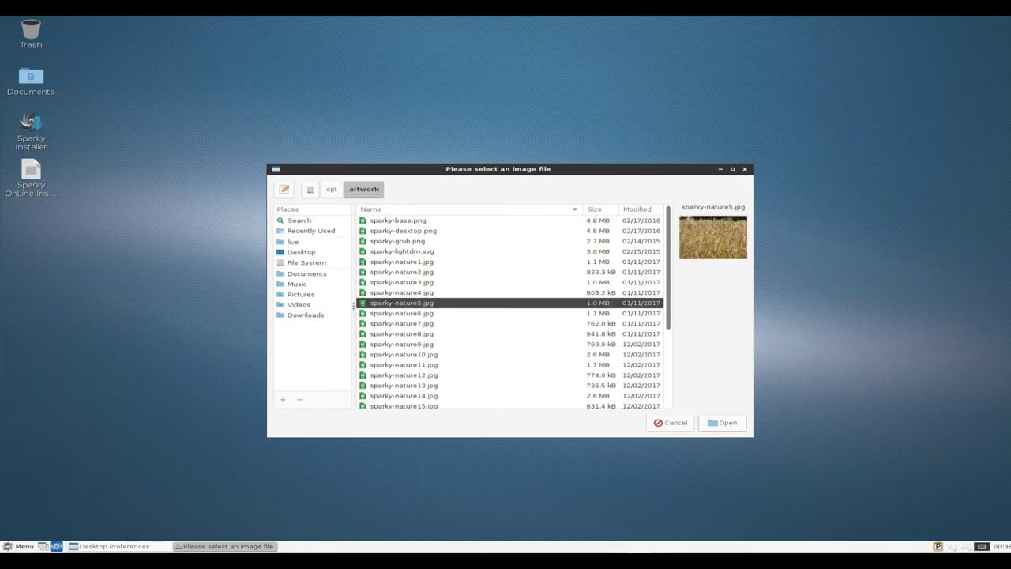
click(401, 312)
click(401, 323)
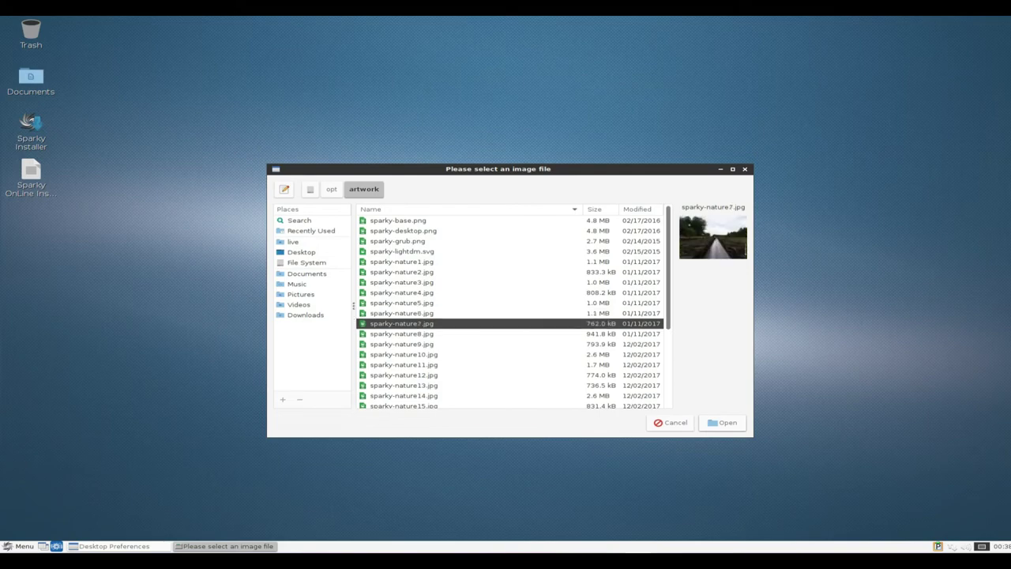
click(401, 333)
click(401, 344)
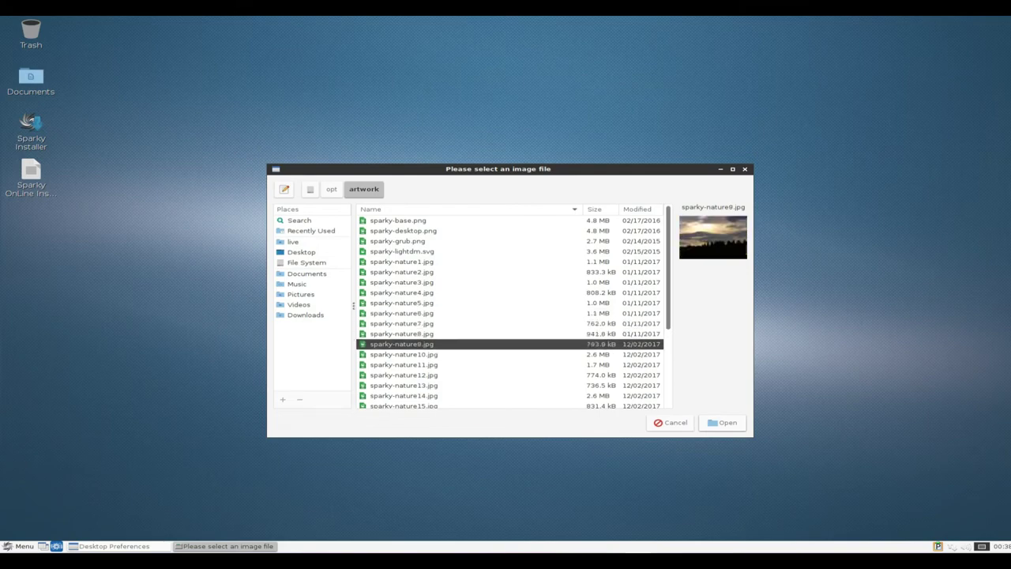
click(403, 354)
click(402, 364)
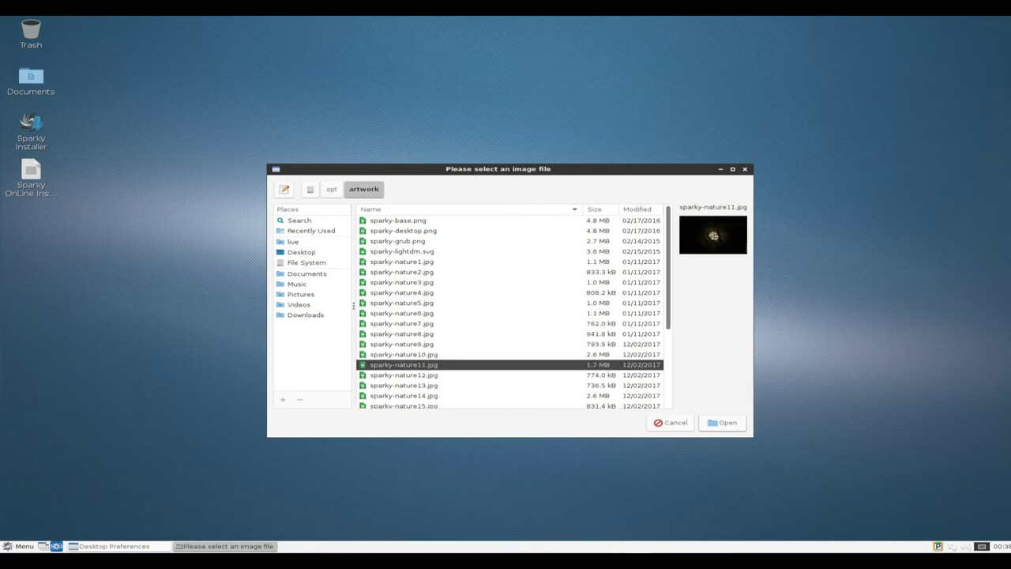
click(402, 374)
Set sparky-nature13.jpg as the desktop wallpaper and close the Desktop Preferences
click(403, 385)
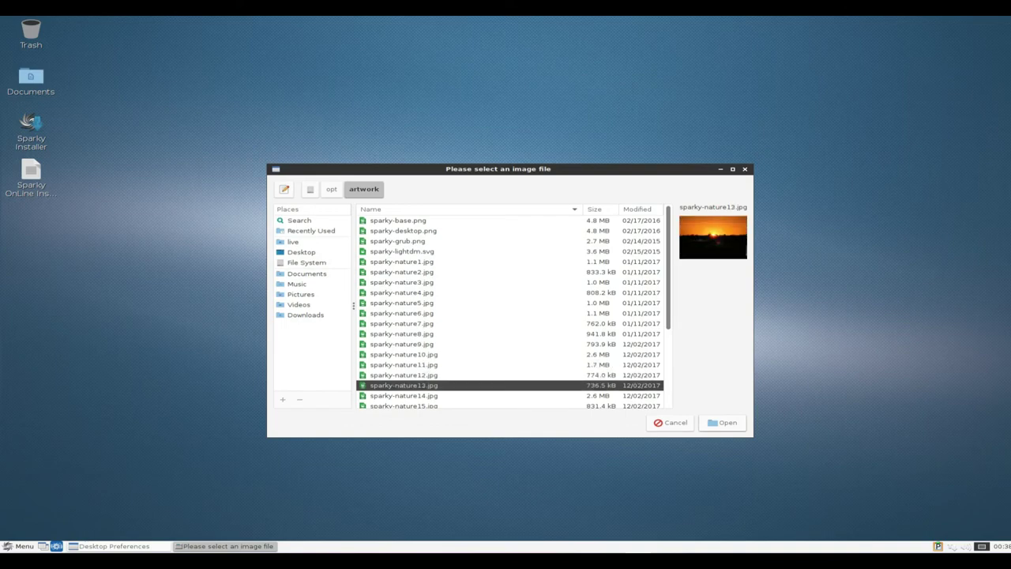
click(722, 422)
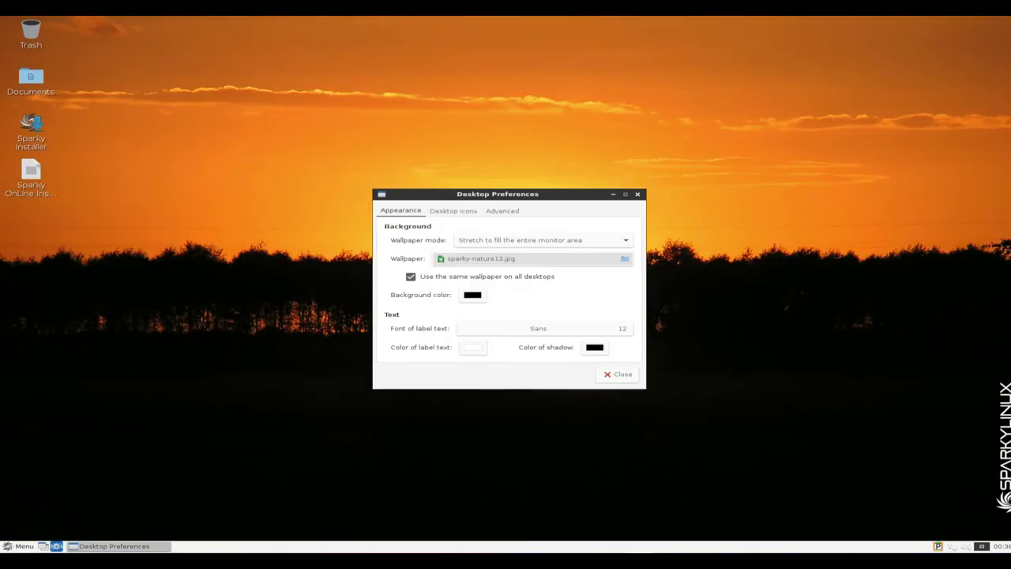
key(Escape)
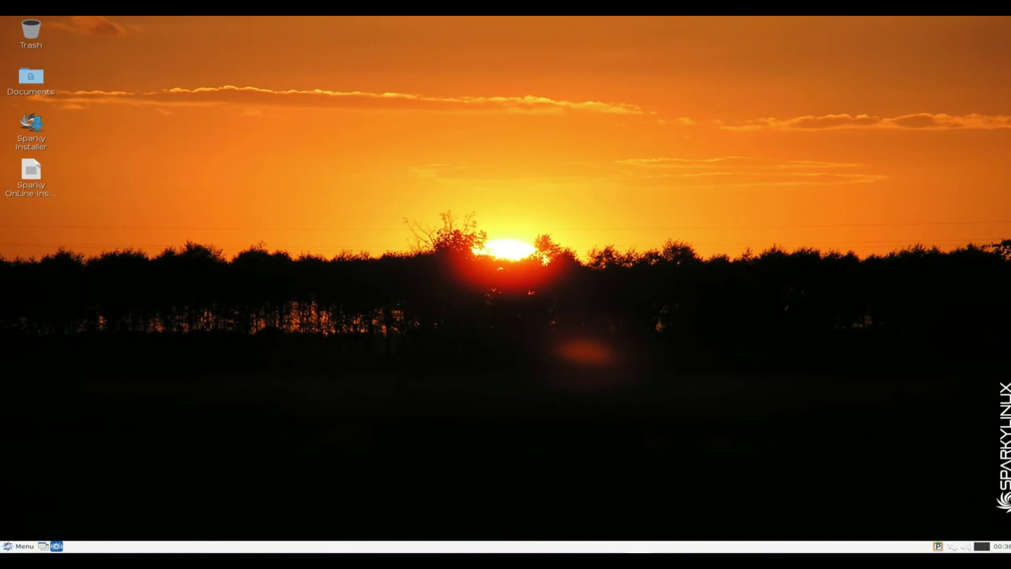
Launch Compton Manager from the Accessories category, review its options, and close it
click(17, 545)
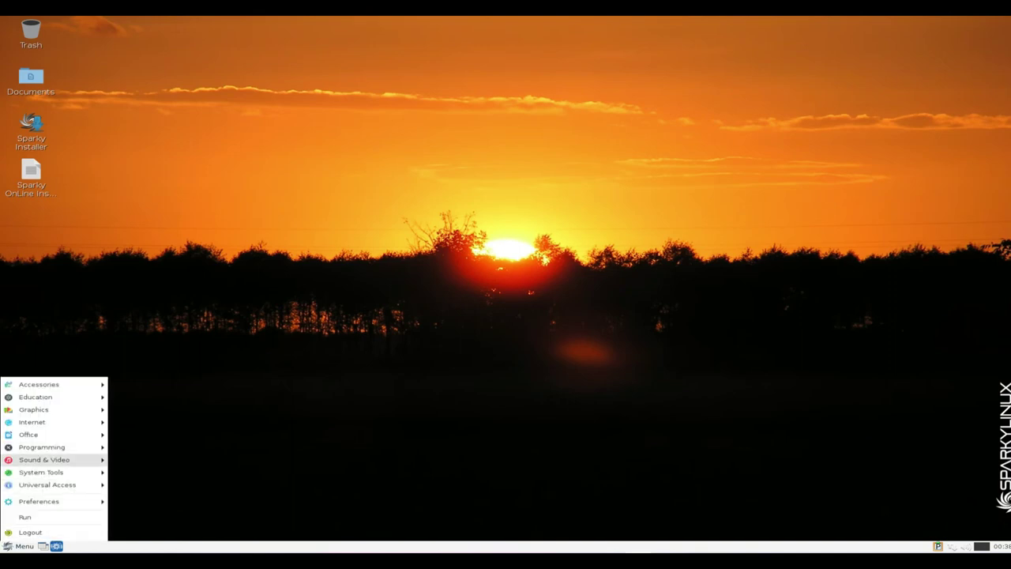
mouse_move(44, 459)
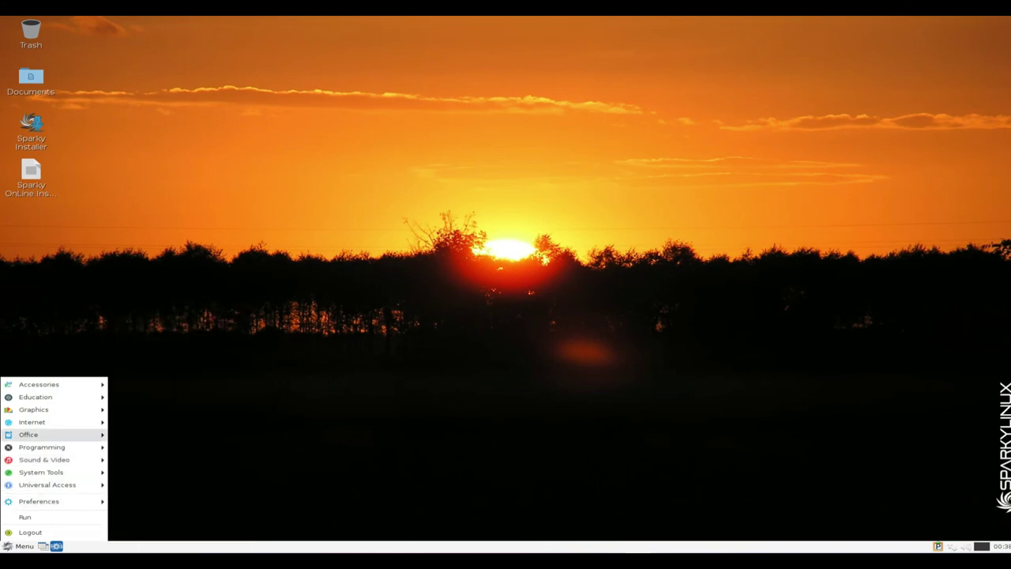
mouse_move(39, 384)
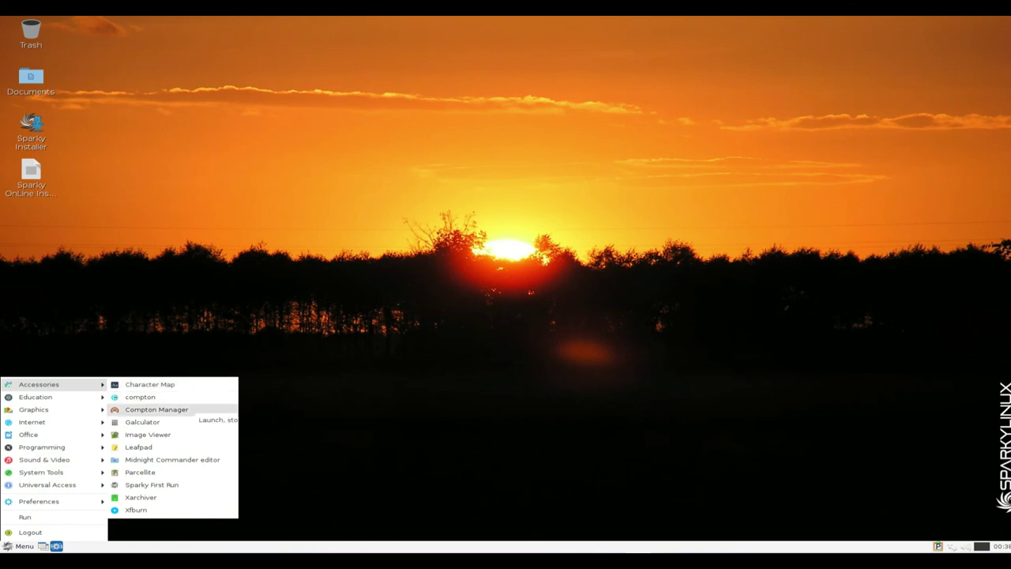
click(157, 409)
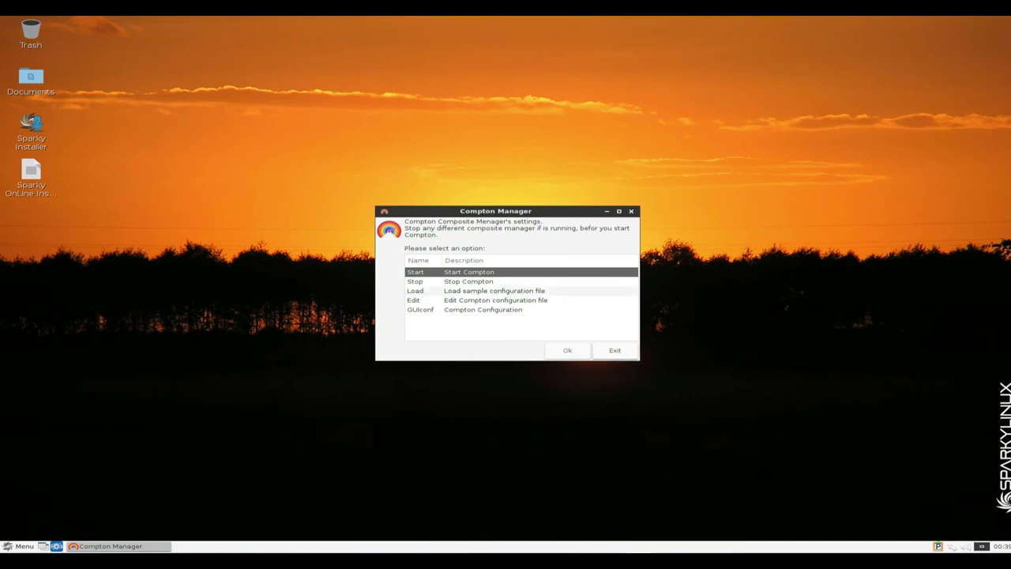
key(Escape)
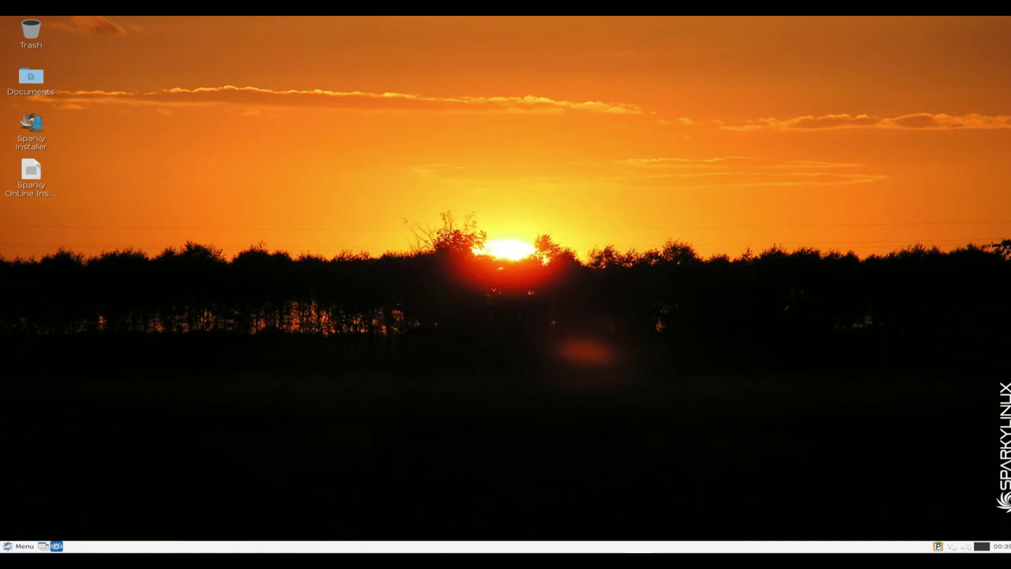
key(super)
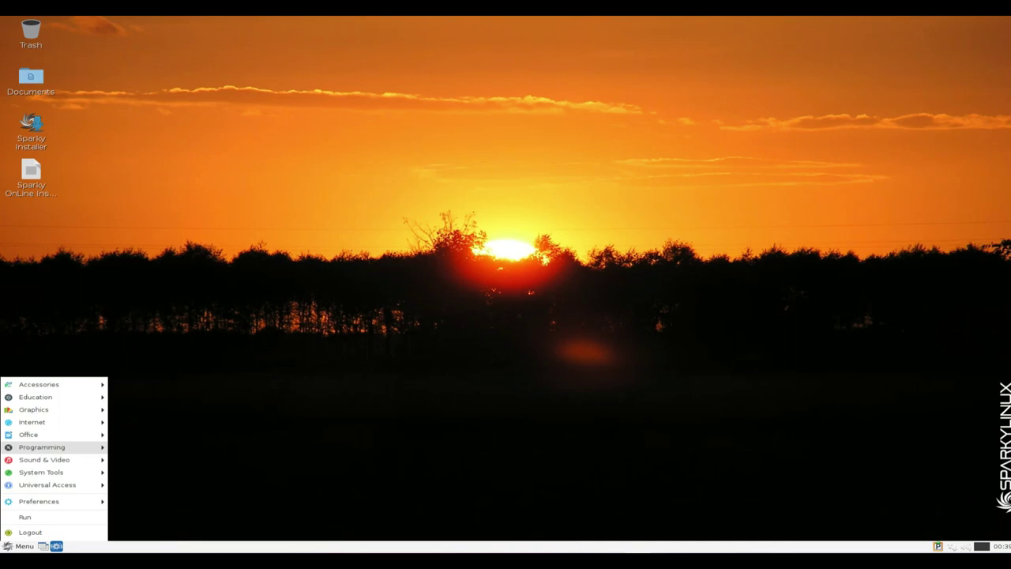
key(Up)
key(Up)
key(Up)
key(Up)
key(Escape)
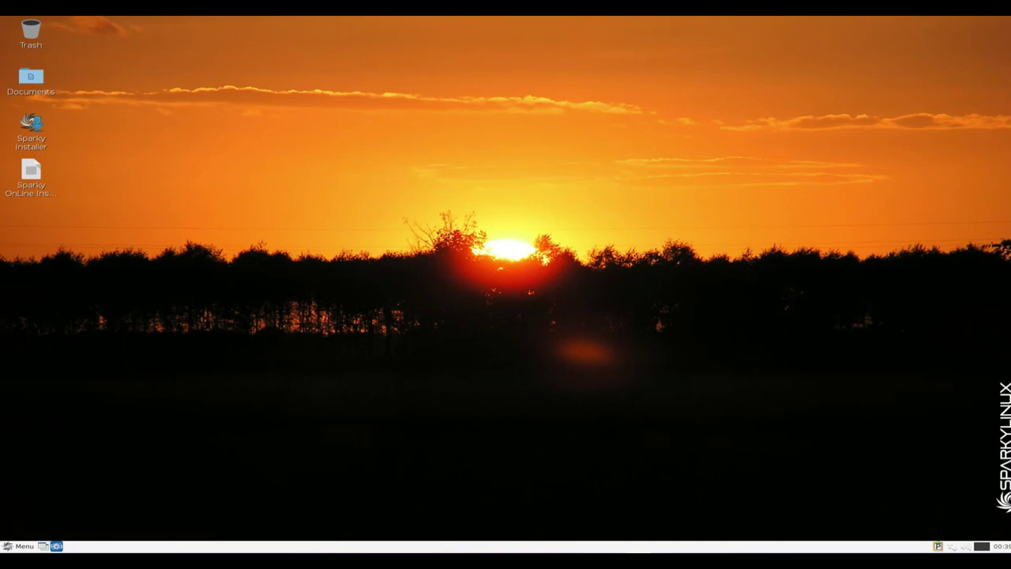